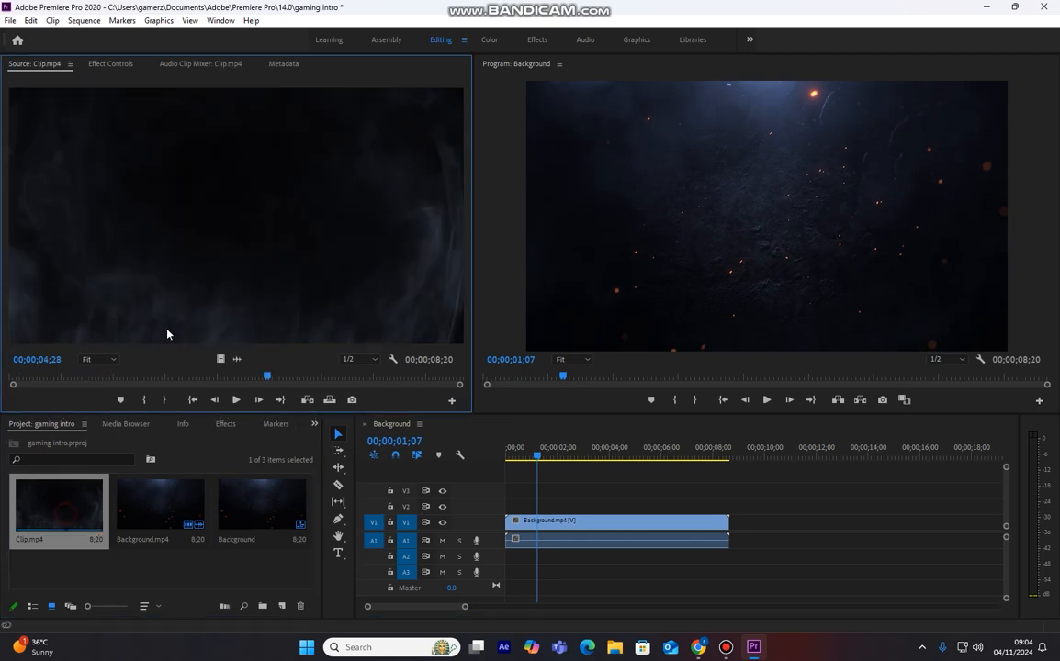
# - Preview Clip.mp4, place it on track V2 above the background at the sequence start, and play the sequence
pyautogui.press('Home')
pyautogui.press('space')
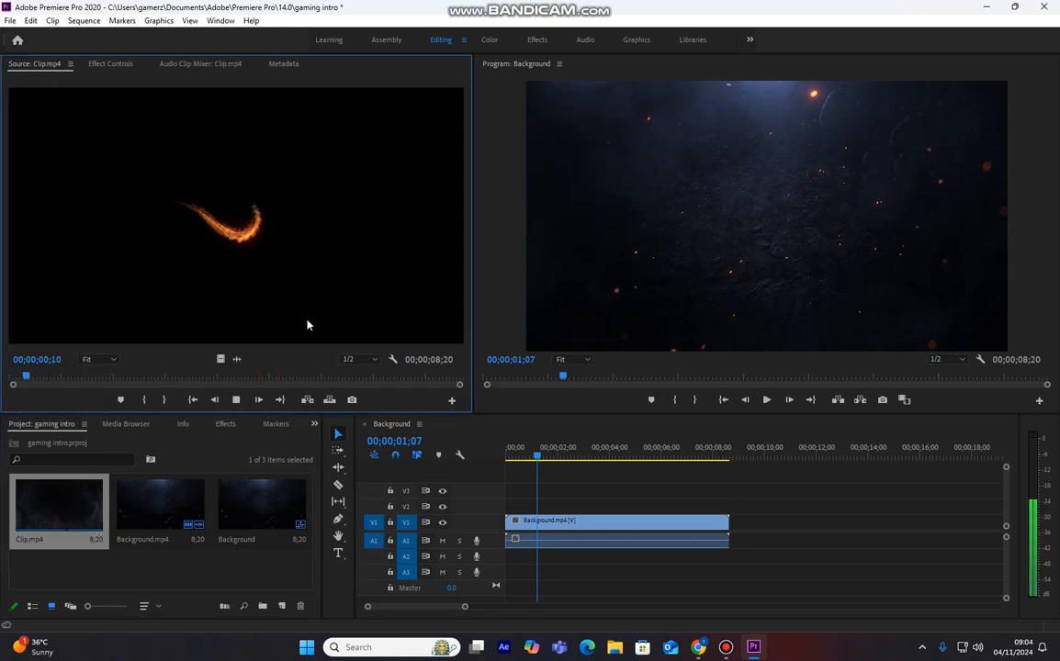
pyautogui.moveTo(112, 327); pyautogui.dragTo(508, 504)
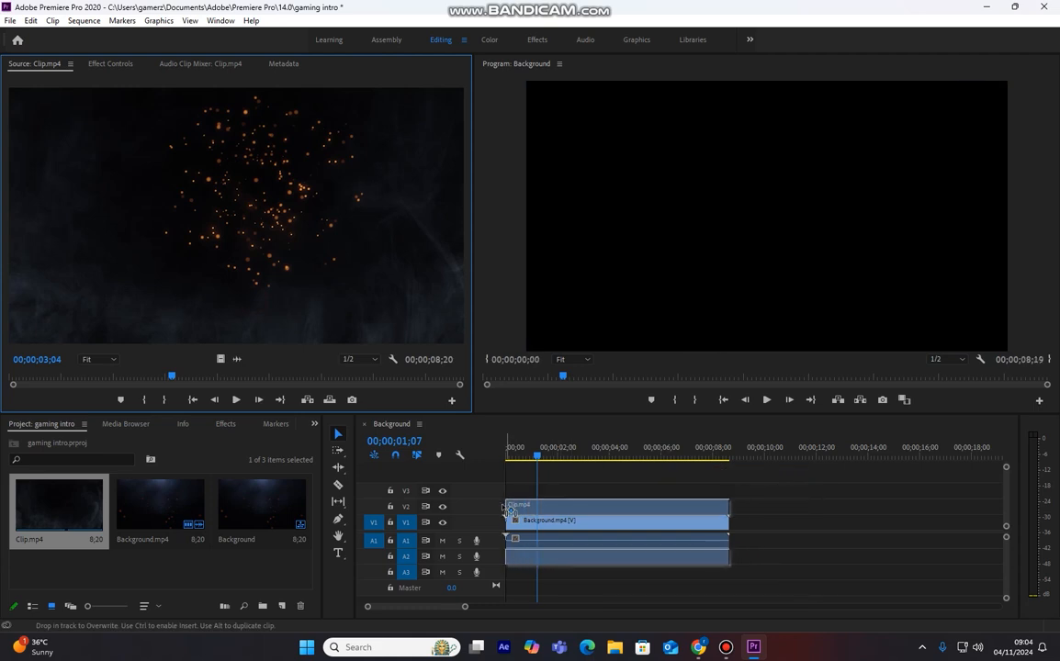
pyautogui.click(512, 449)
pyautogui.press('space')
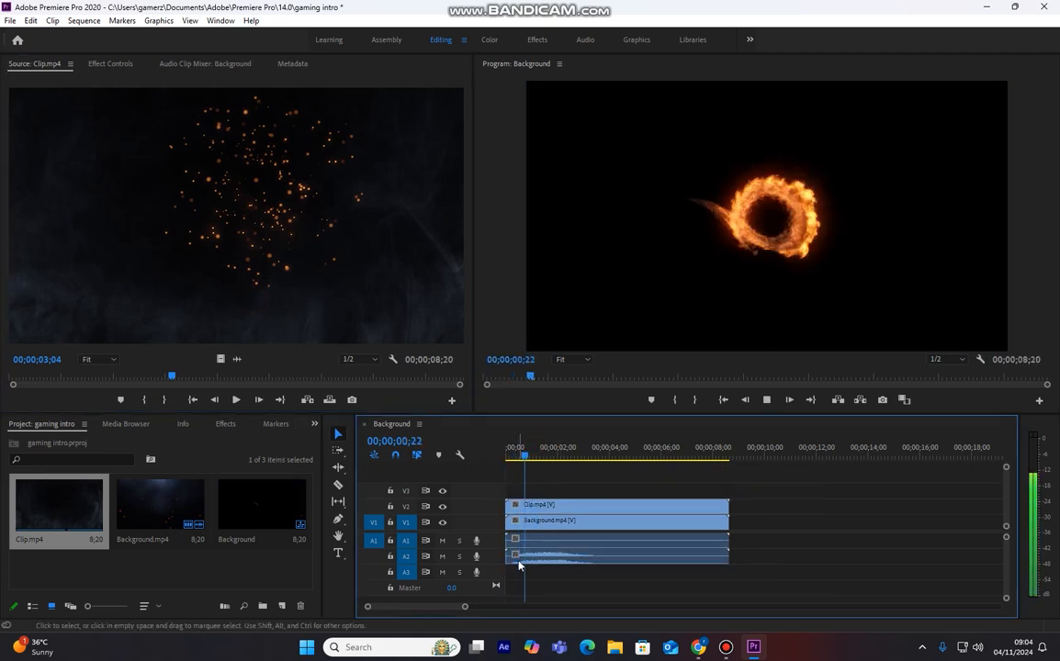
pyautogui.press('space')
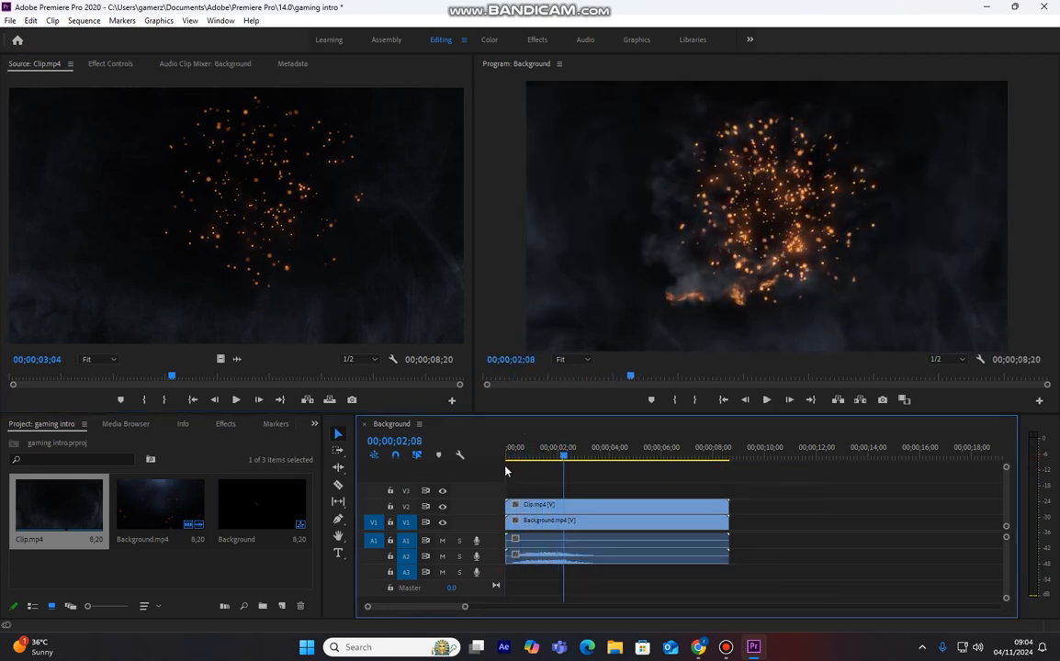
# - Set the blend mode of Clip.mp4 on track V2 to Screen
pyautogui.click(561, 456)
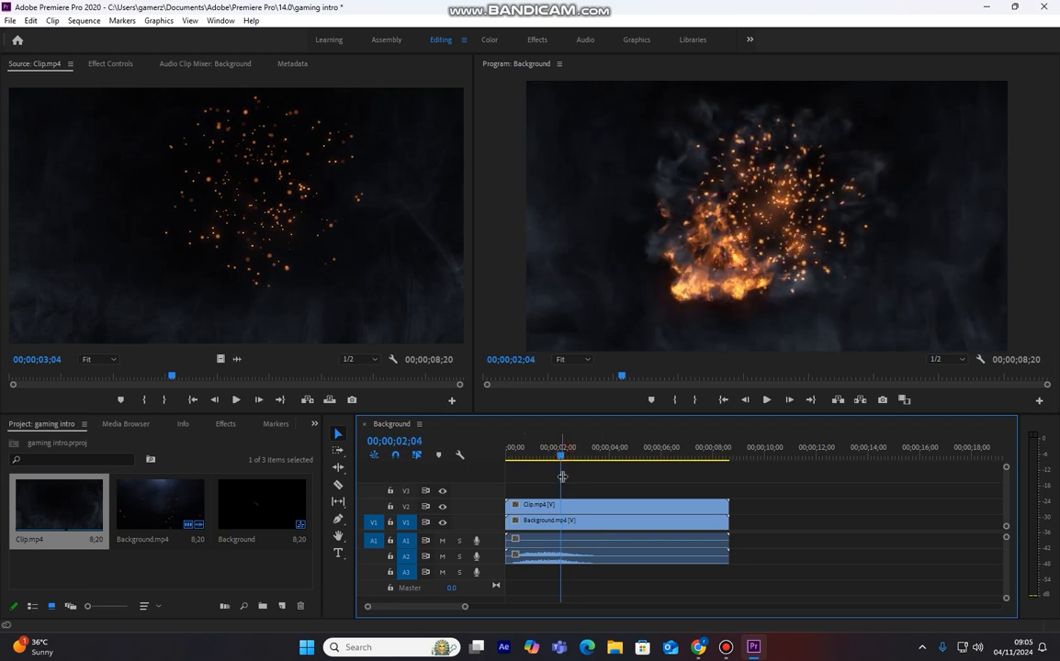
pyautogui.click(567, 522)
pyautogui.click(550, 509)
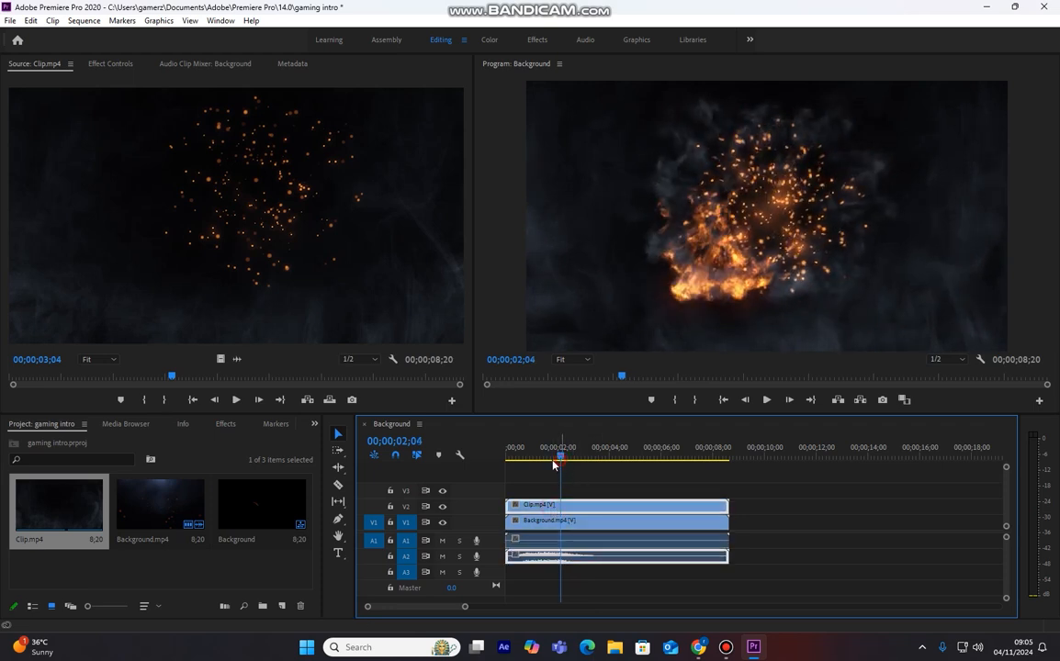
pyautogui.click(539, 455)
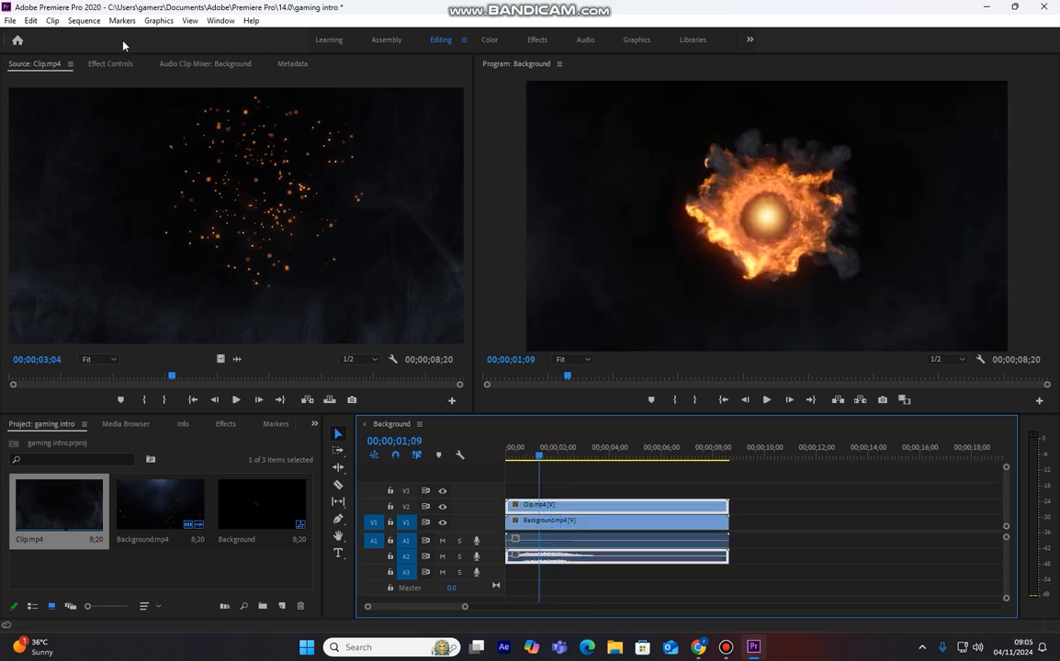
pyautogui.click(110, 63)
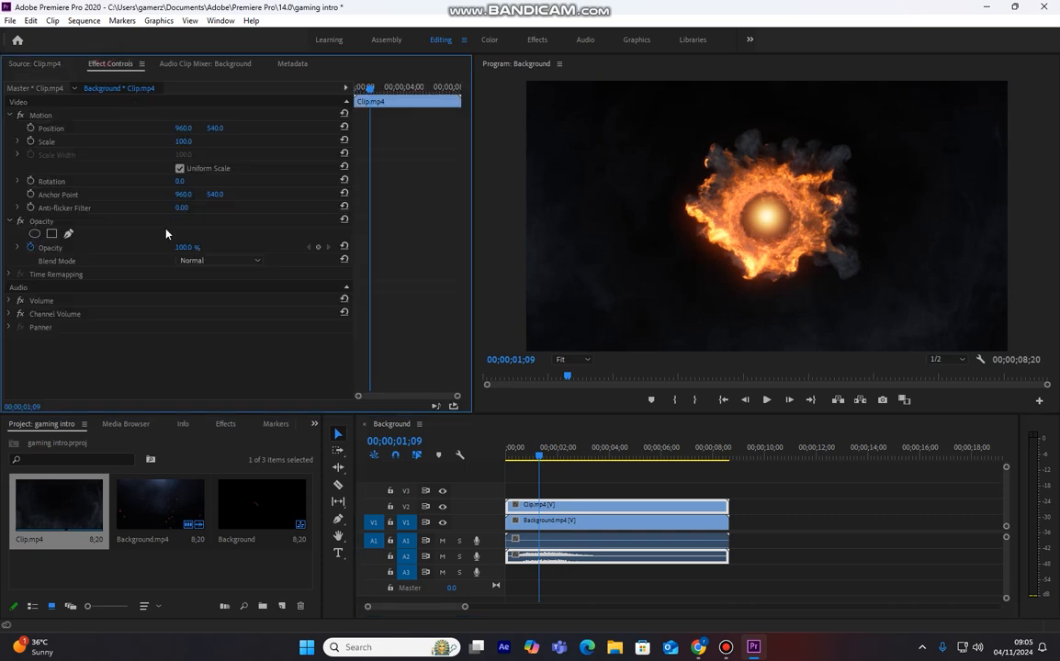
pyautogui.click(209, 261)
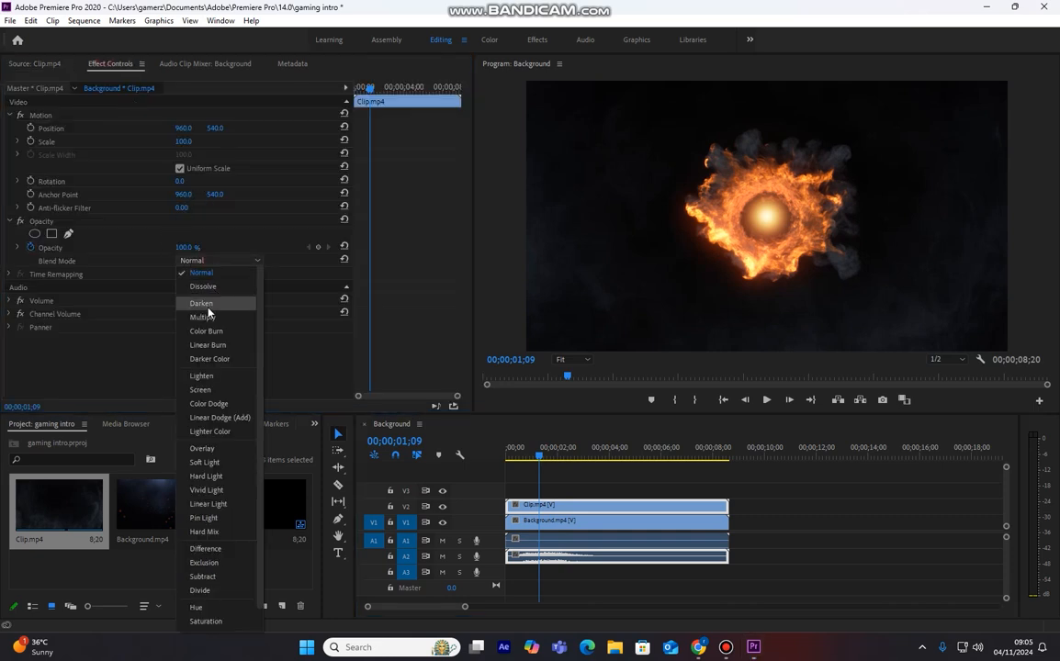
pyautogui.click(211, 397)
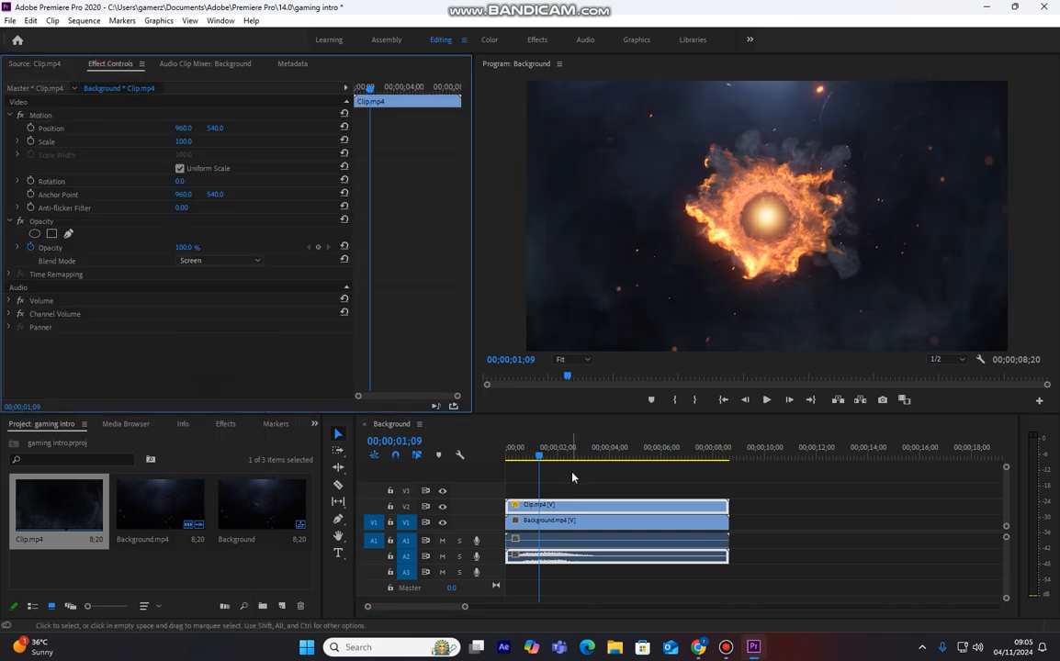
# - Play the sequence from the start to check the fire clip blended over the background
pyautogui.moveTo(539, 457); pyautogui.dragTo(277, 464)
pyautogui.press('space')
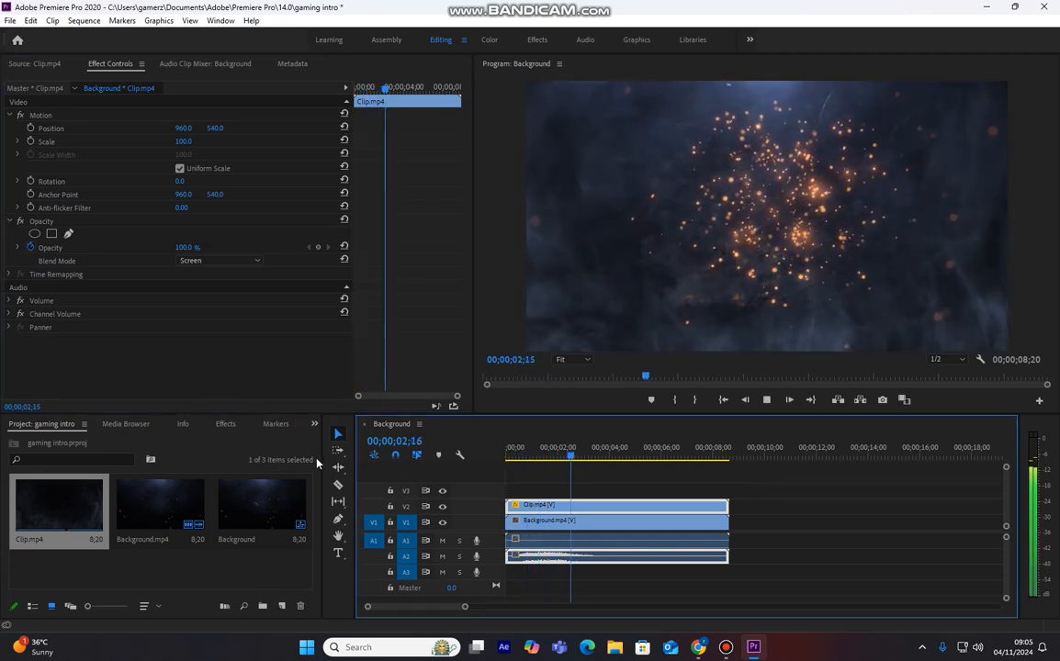
pyautogui.press('space')
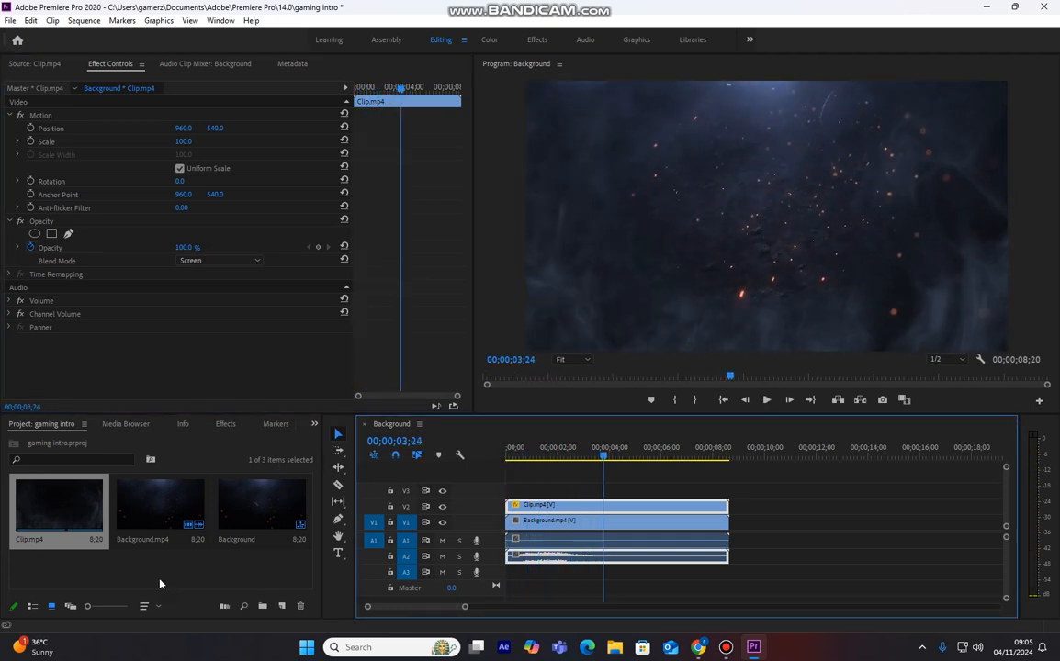
# - Import the logo image 2024_10_25_19_01_IMG_8068.PNG and place it on track V3 at the sequence start
pyautogui.doubleClick(227, 577)
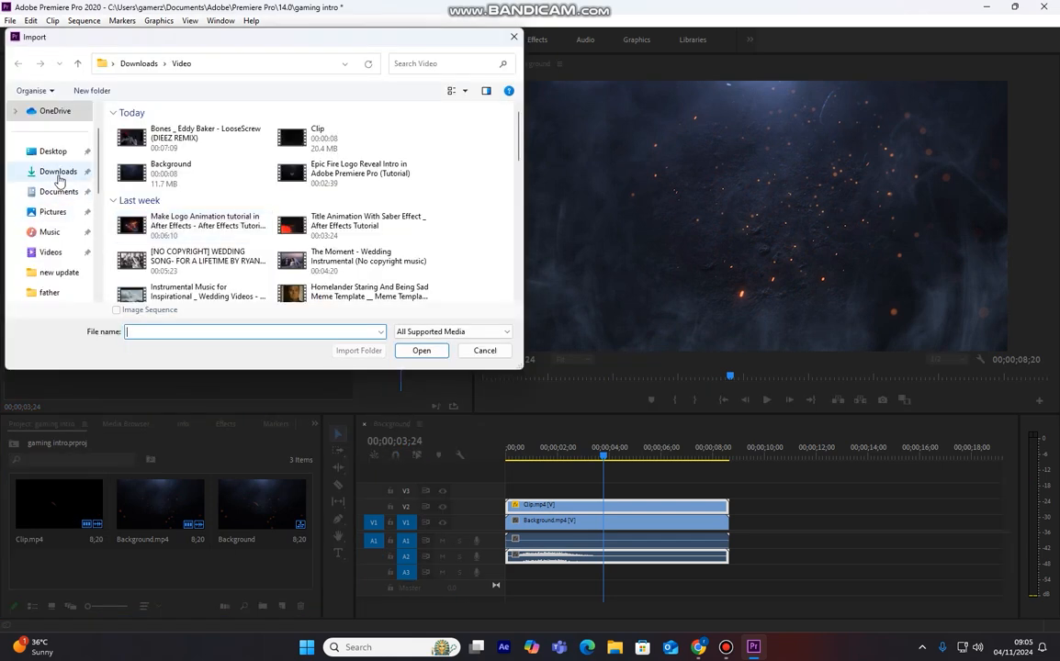
pyautogui.scroll(-5, 57, 229)
pyautogui.click(68, 251)
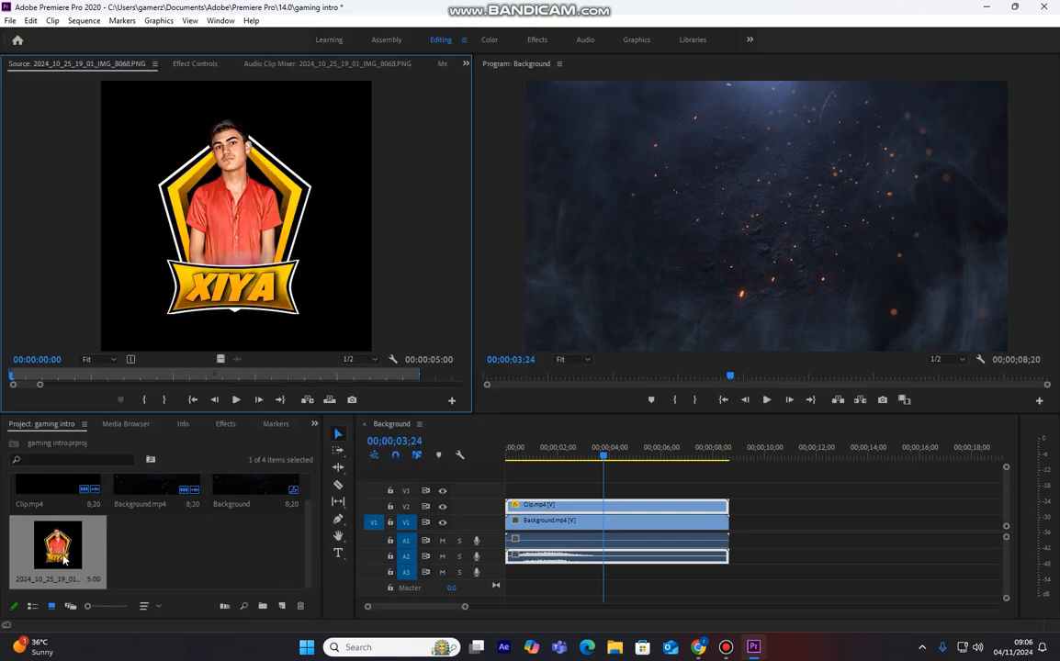
pyautogui.moveTo(64, 559); pyautogui.dragTo(542, 490)
# - Set the logo image to frame size and extend its duration to the end of the clips below
pyautogui.moveTo(603, 453); pyautogui.dragTo(538, 451)
pyautogui.rightClick(549, 489)
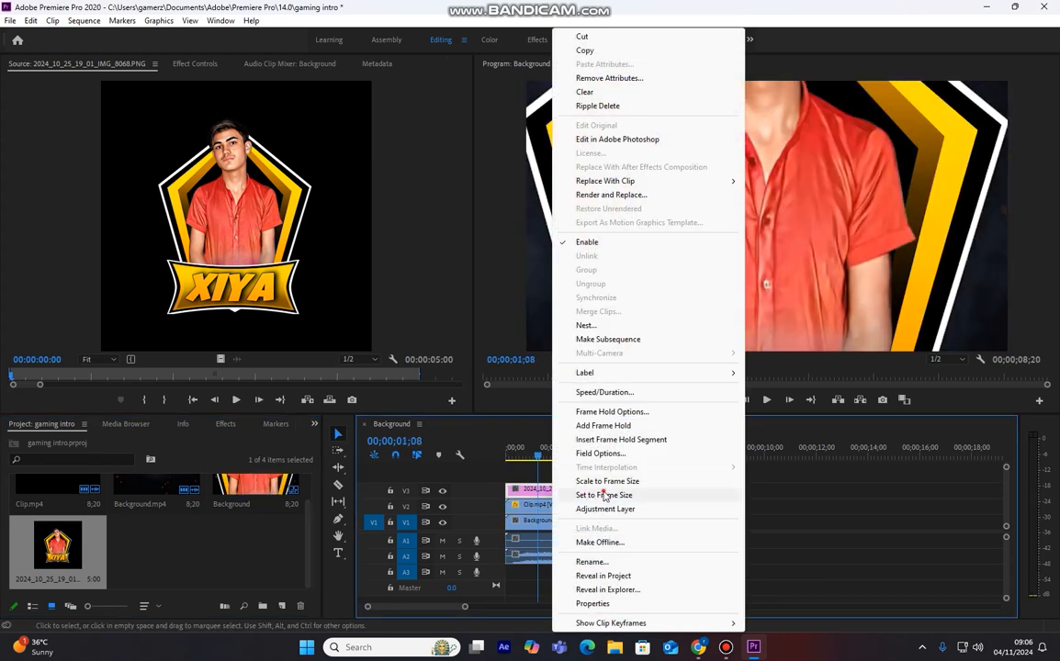
pyautogui.click(606, 480)
pyautogui.moveTo(632, 489); pyautogui.dragTo(728, 490)
# - Change the logo's blend mode to Linear Dodge (Add)
pyautogui.click(196, 65)
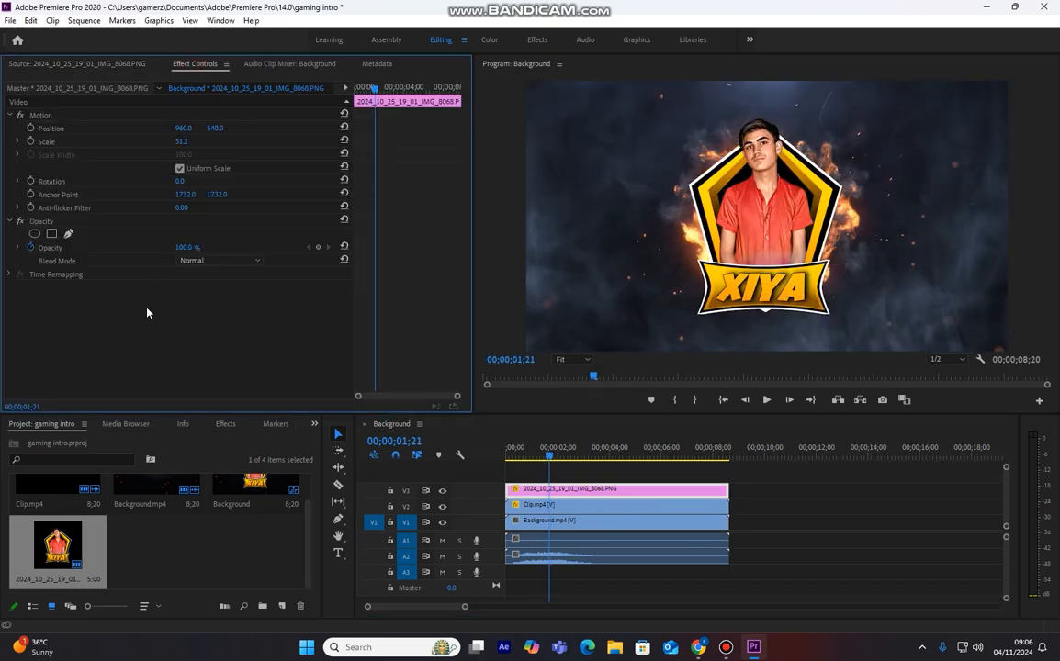
pyautogui.click(209, 261)
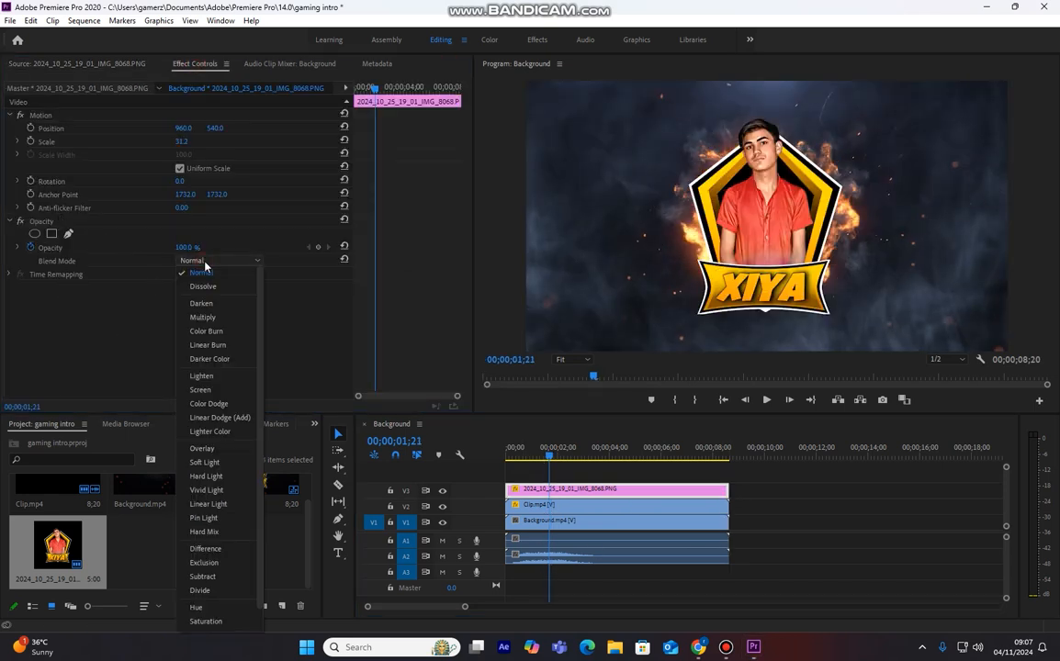
pyautogui.click(220, 417)
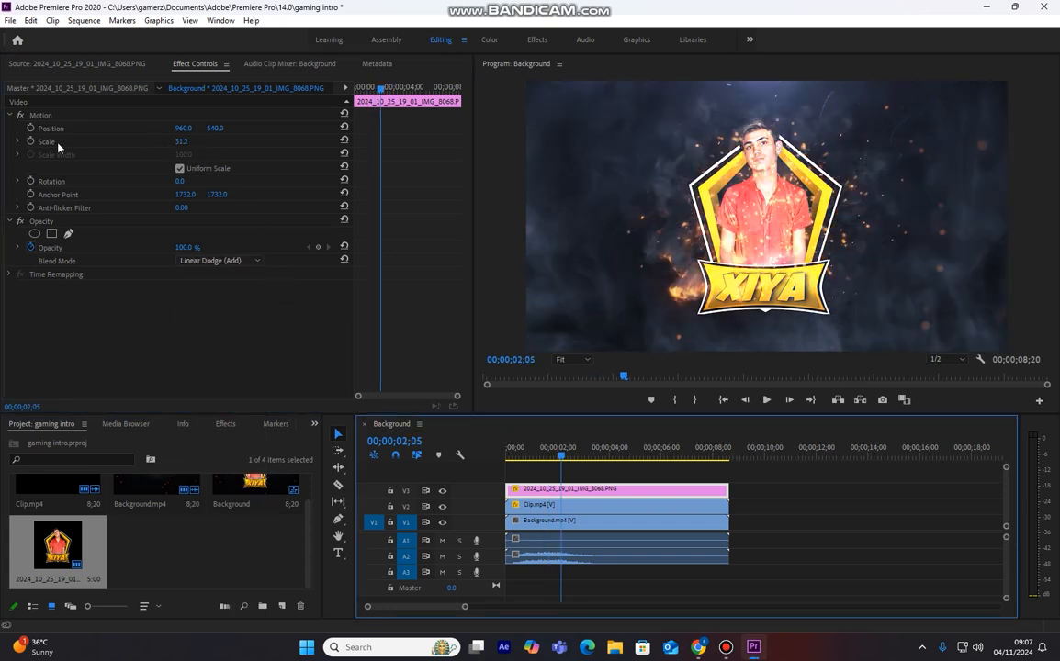
# - Try a scale of 70 on the logo and reduce it to 21
pyautogui.click(182, 142)
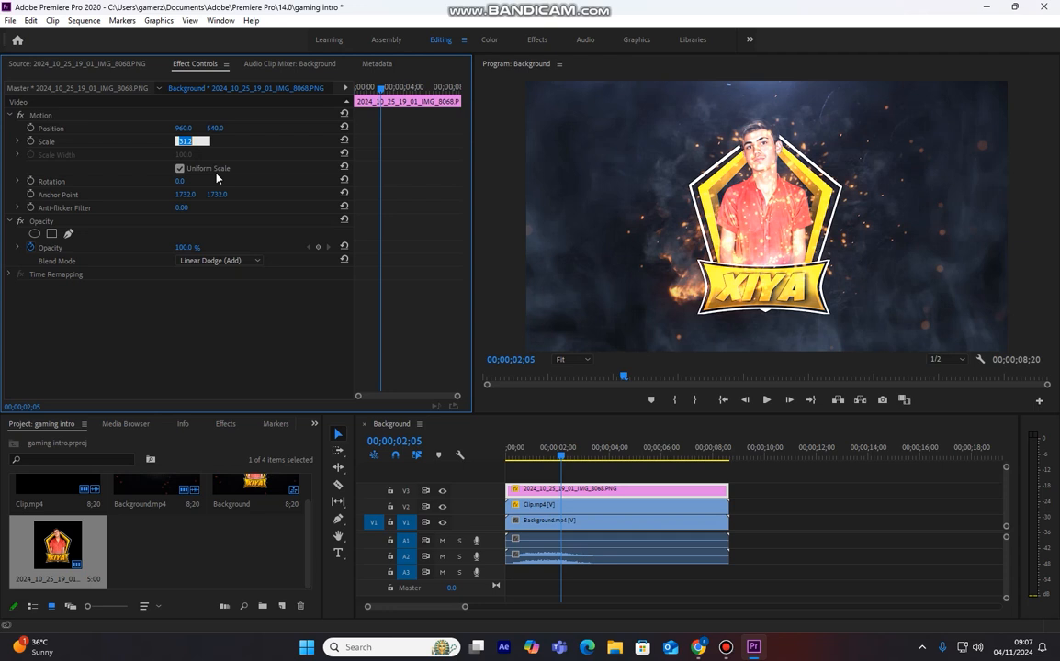
pyautogui.write('70')
pyautogui.press('Return')
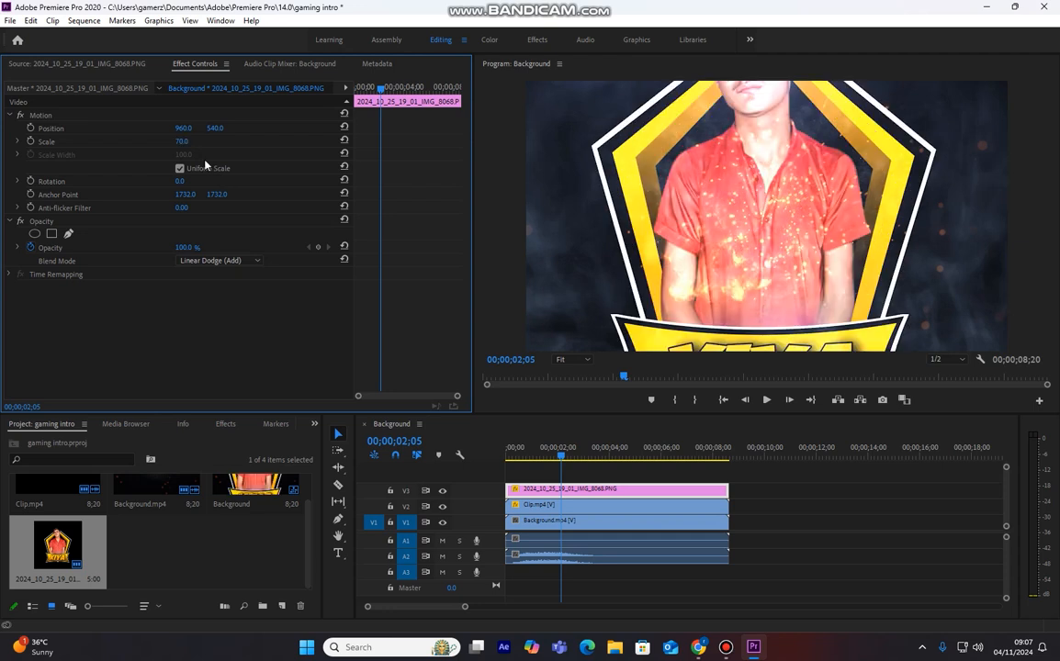
pyautogui.moveTo(182, 145); pyautogui.dragTo(138, 145)
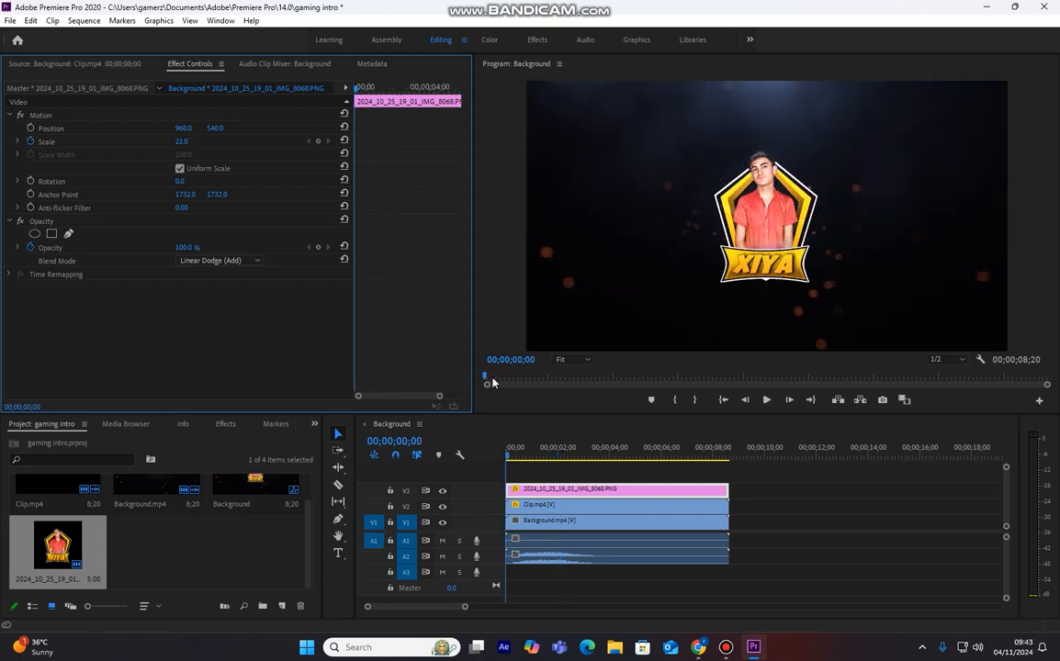
# - Add an opacity keyframe at the start of the logo clip with a value of 0%
pyautogui.click(356, 90)
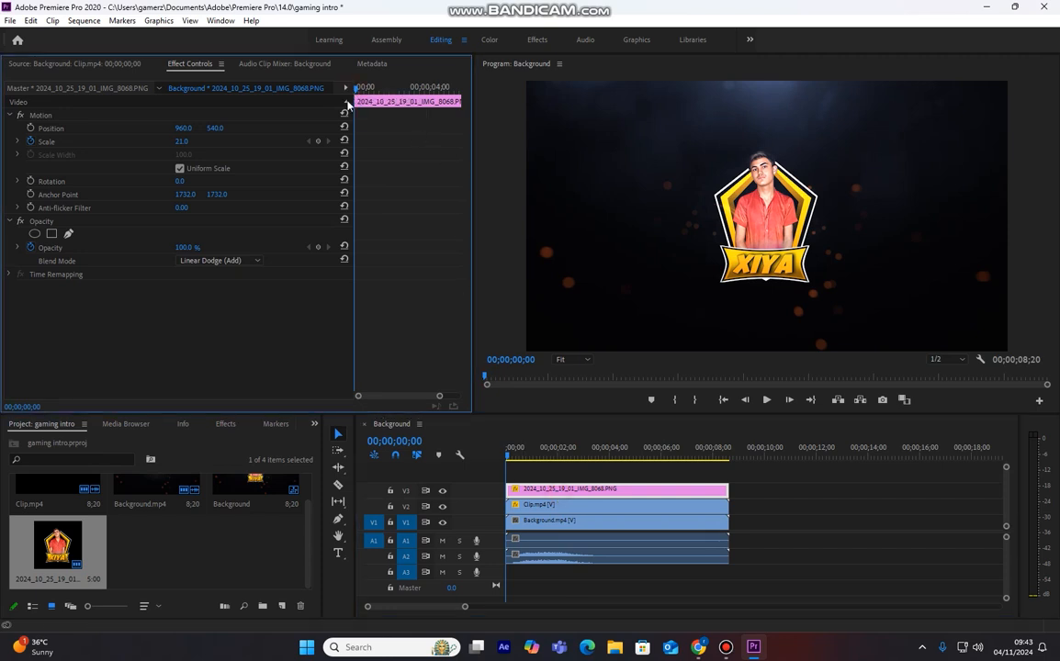
pyautogui.click(34, 248)
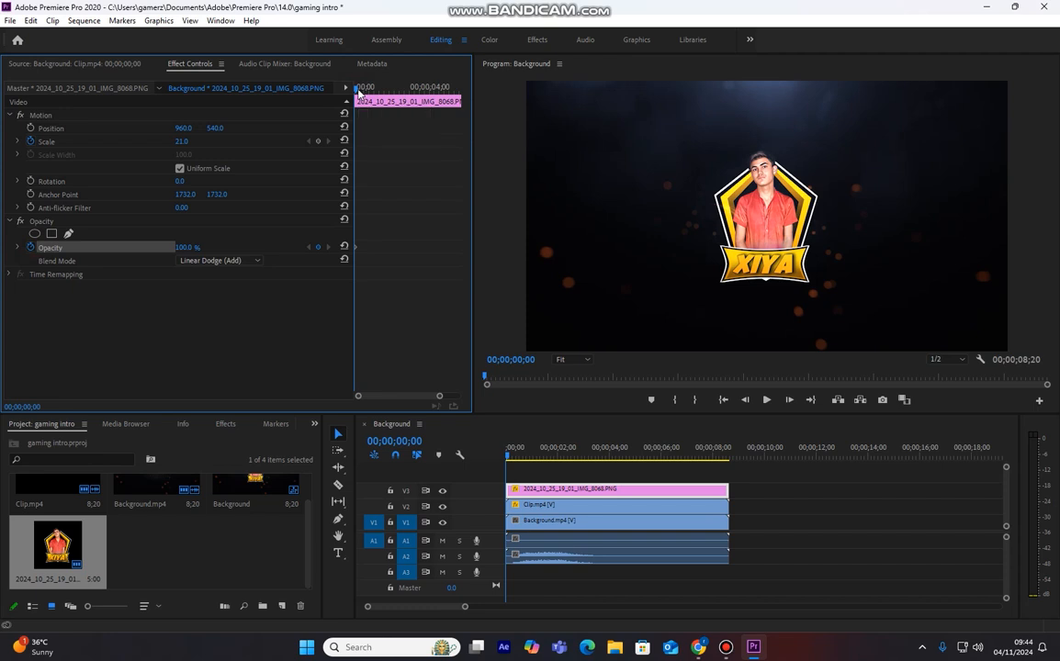
pyautogui.moveTo(359, 90); pyautogui.dragTo(351, 98)
pyautogui.moveTo(184, 249); pyautogui.dragTo(92, 250)
# - Move the playhead to 00;00;01;05, where the fire ring forms, and turn off the logo's scale animation
pyautogui.click(360, 91)
pyautogui.moveTo(360, 91); pyautogui.dragTo(378, 101)
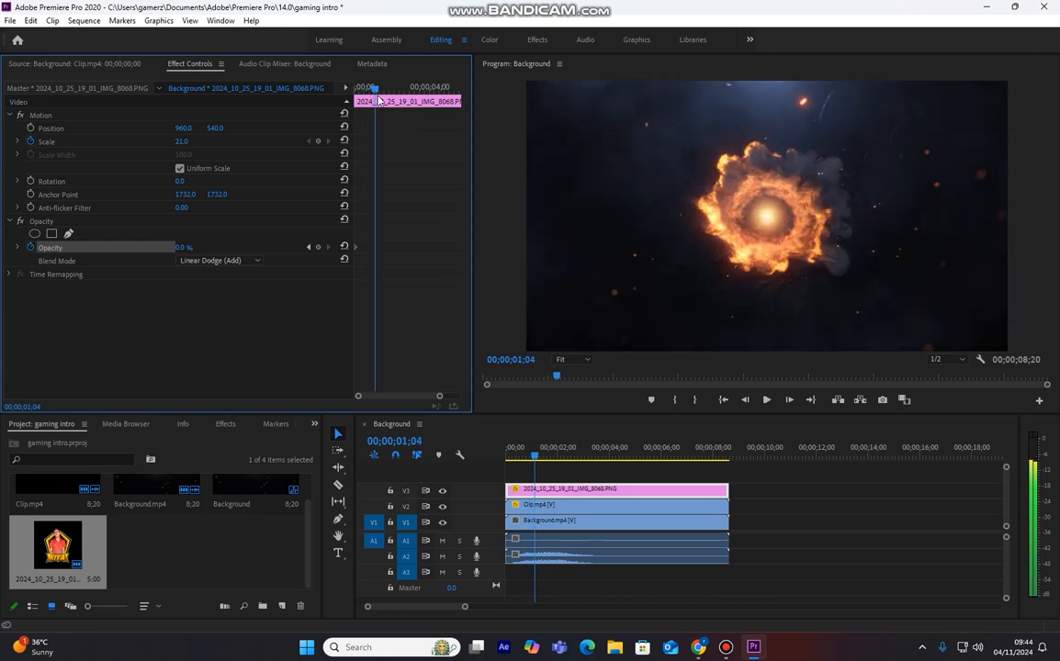
pyautogui.press('Left')
pyautogui.press('Left')
pyautogui.press('Left')
pyautogui.press('Left')
pyautogui.press('Left')
pyautogui.press('Right')
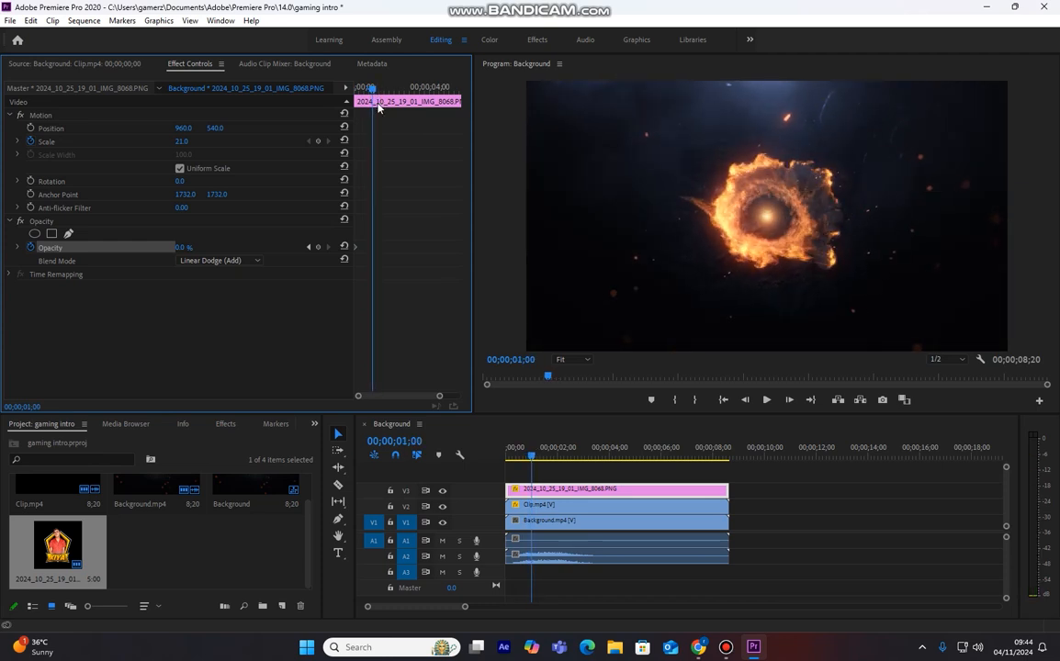
pyautogui.press('Right')
pyautogui.press('Right')
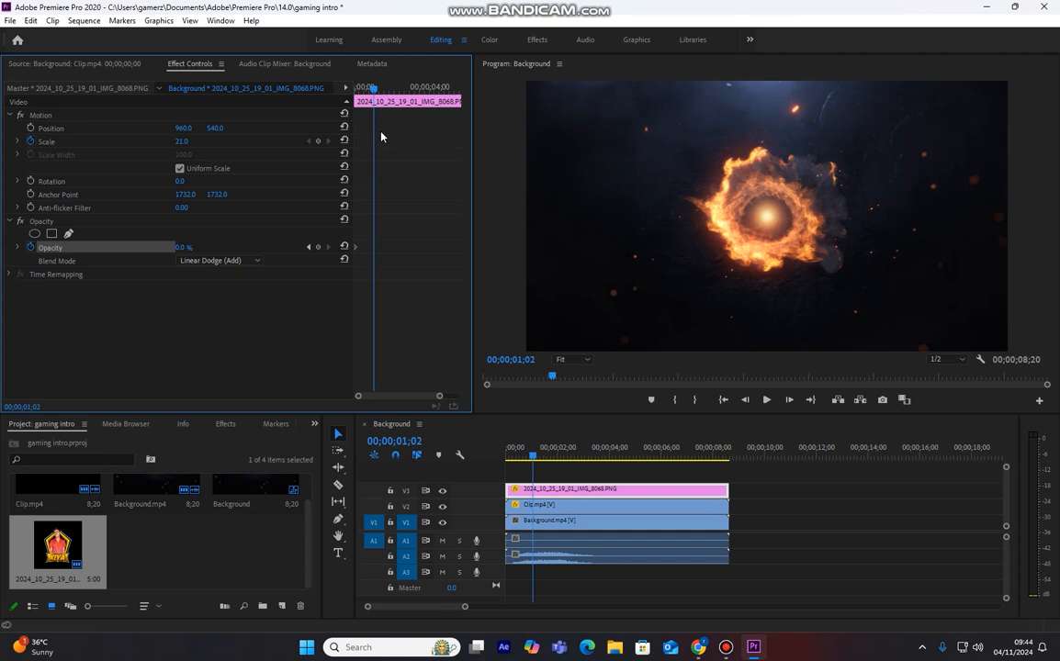
pyautogui.press('Right')
pyautogui.press('Right')
pyautogui.press('Right')
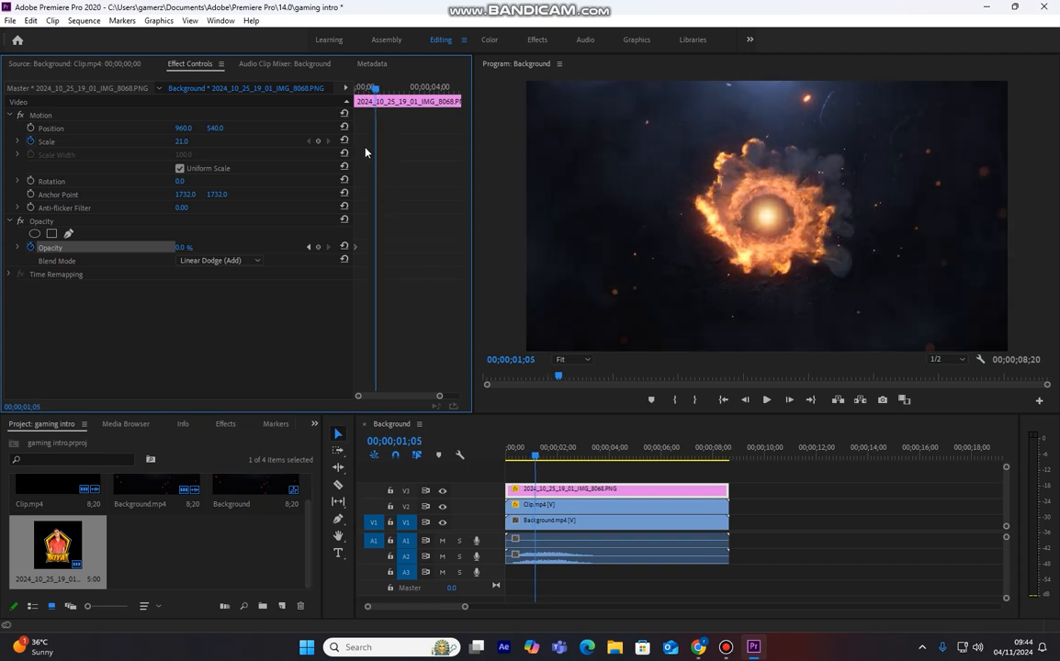
pyautogui.click(31, 143)
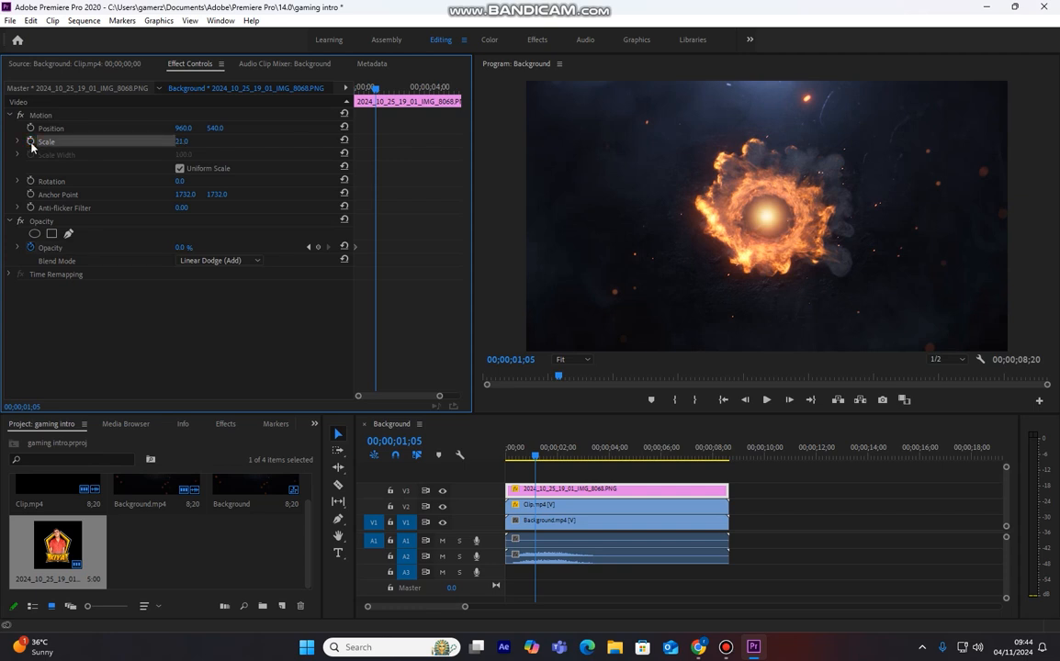
# - Set the logo's opacity to 5% at 00;00;01;05
pyautogui.click(182, 247)
pyautogui.write('5')
pyautogui.press('Return')
# - Turn on scale animation for the logo at 00;00;01;05 and set the keyframe's scale to 5
pyautogui.click(30, 141)
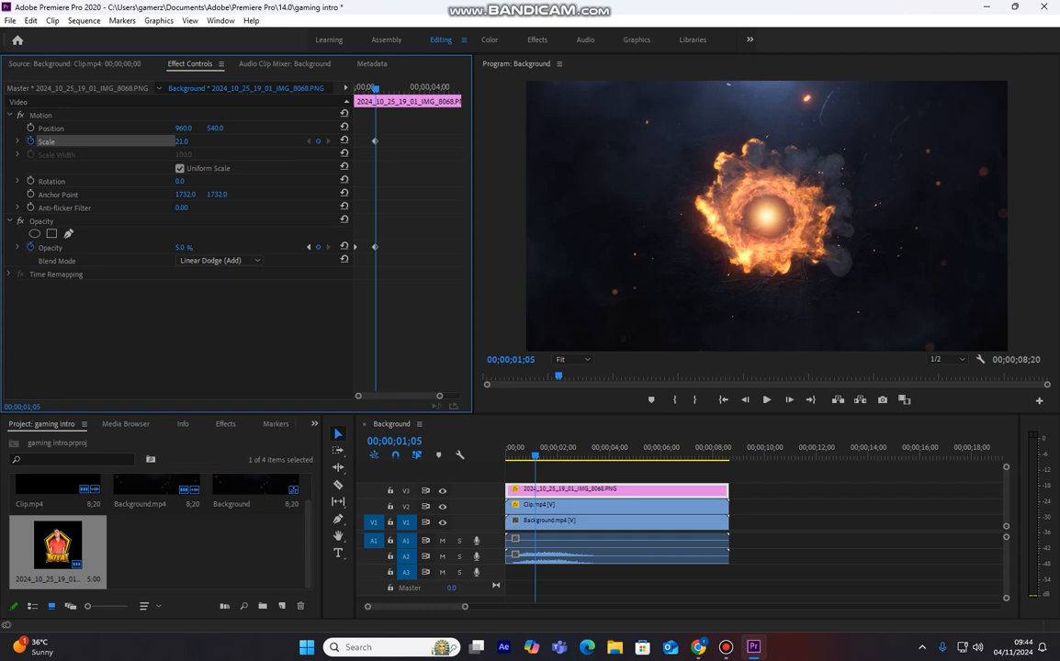
pyautogui.write('0')
pyautogui.press('Return')
# - Step through the frames up to 00;00;01;28 to examine how the fire burst develops
pyautogui.press('Right')
pyautogui.press('Right')
pyautogui.press('Right')
pyautogui.press('Right')
pyautogui.press('Right')
pyautogui.press('Right')
pyautogui.press('Right')
pyautogui.press('Right')
pyautogui.press('Right')
pyautogui.press('Right')
pyautogui.press('Right')
pyautogui.press('Right')
pyautogui.press('Right')
pyautogui.press('Right')
pyautogui.press('Right')
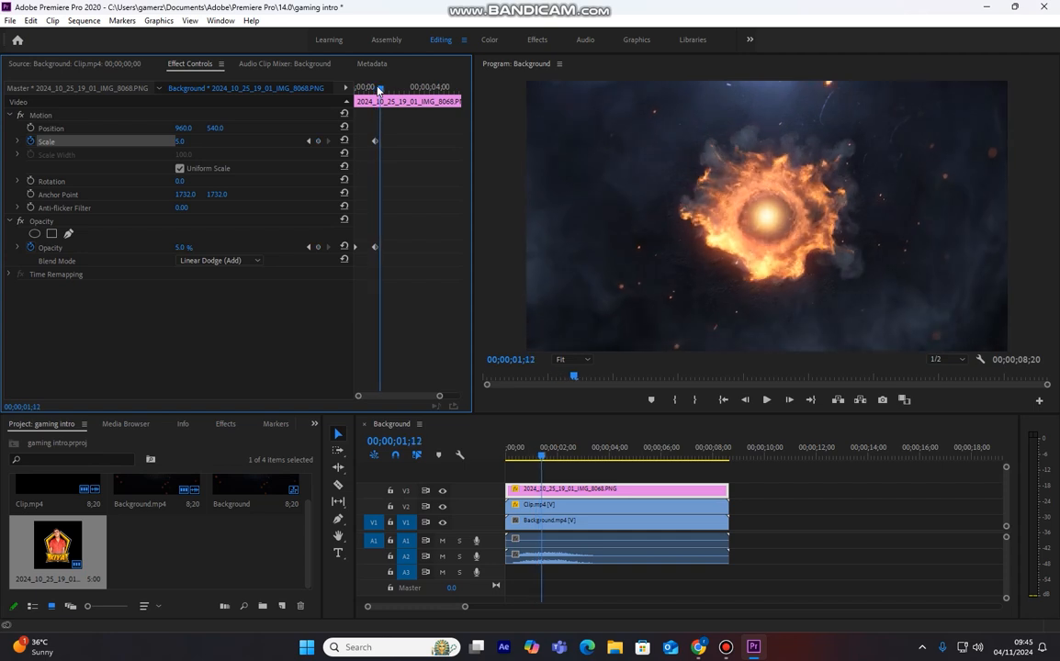
pyautogui.press('Right')
pyautogui.press('Right')
pyautogui.press('Right')
pyautogui.press('Right')
pyautogui.press('Right')
pyautogui.press('Right')
pyautogui.press('Right')
pyautogui.press('Right')
pyautogui.press('Right')
pyautogui.press('Right')
pyautogui.press('Right')
pyautogui.press('Right')
pyautogui.press('Right')
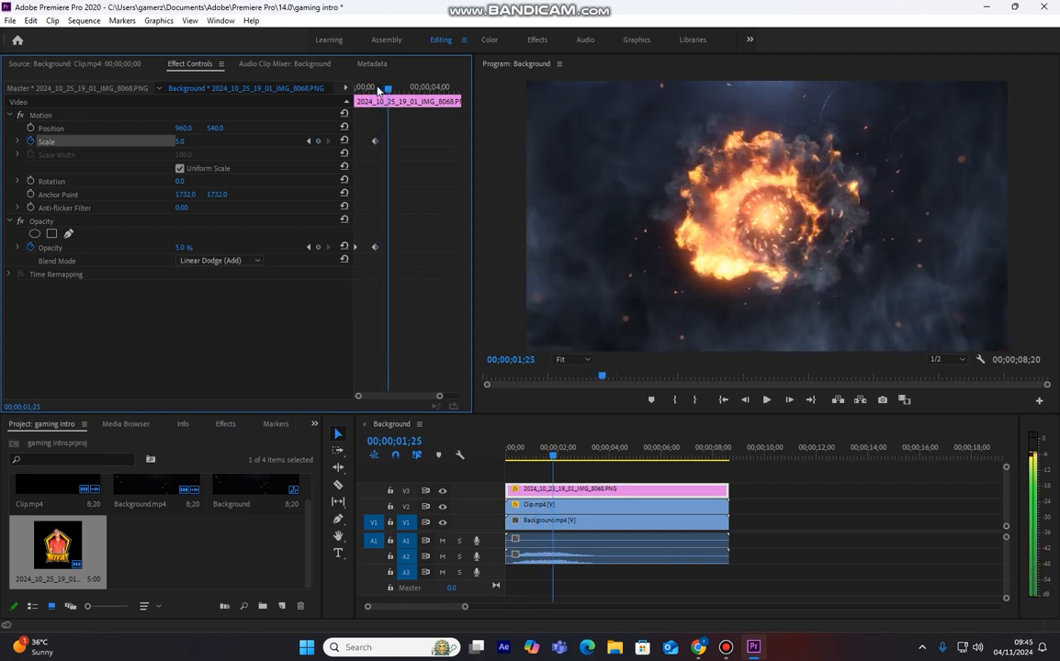
pyautogui.press('Left')
pyautogui.press('Left')
pyautogui.press('Left')
pyautogui.press('Left')
pyautogui.press('Left')
pyautogui.press('Left')
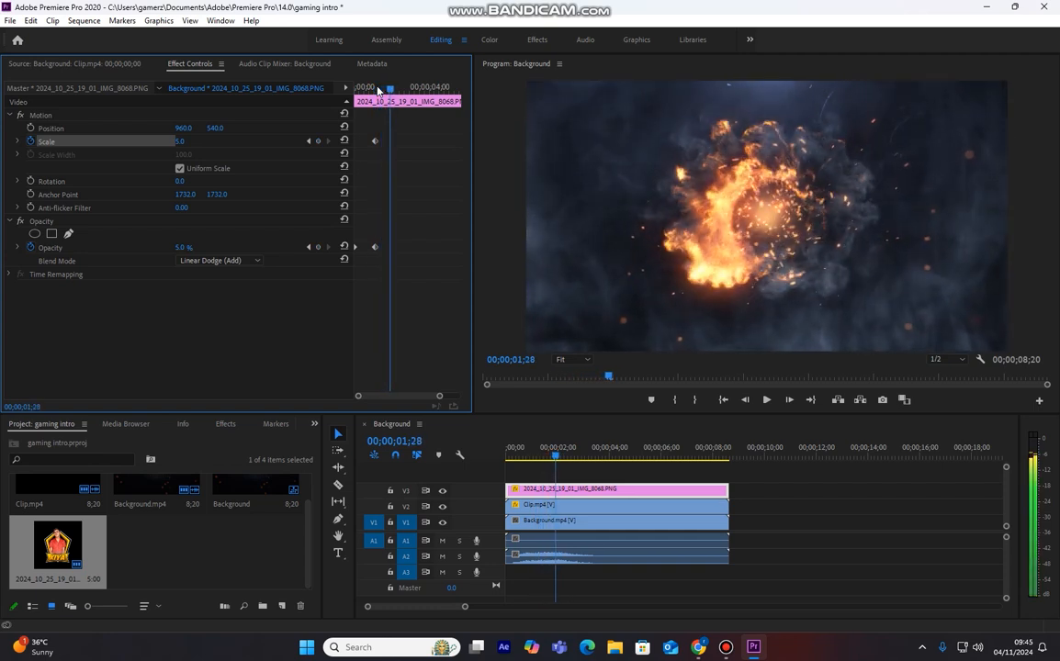
pyautogui.press('Left')
pyautogui.press('Left')
pyautogui.press('Right')
pyautogui.press('Right')
pyautogui.press('Right')
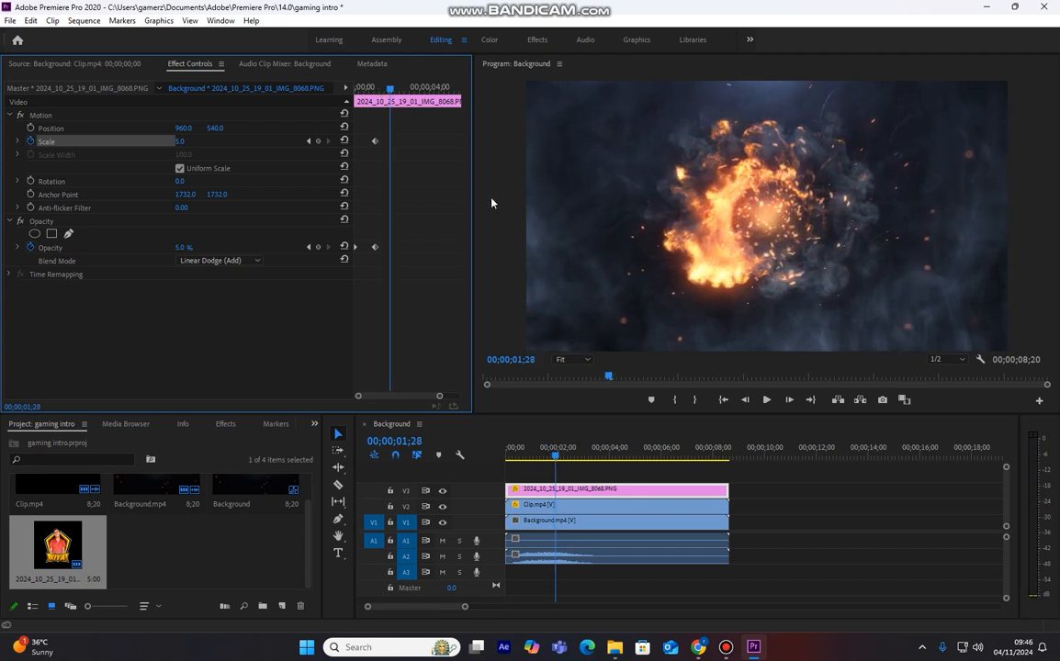
# - Return the playhead to 00;00;01;03 and delete the logo's second opacity keyframe
pyautogui.moveTo(390, 92); pyautogui.dragTo(376, 113)
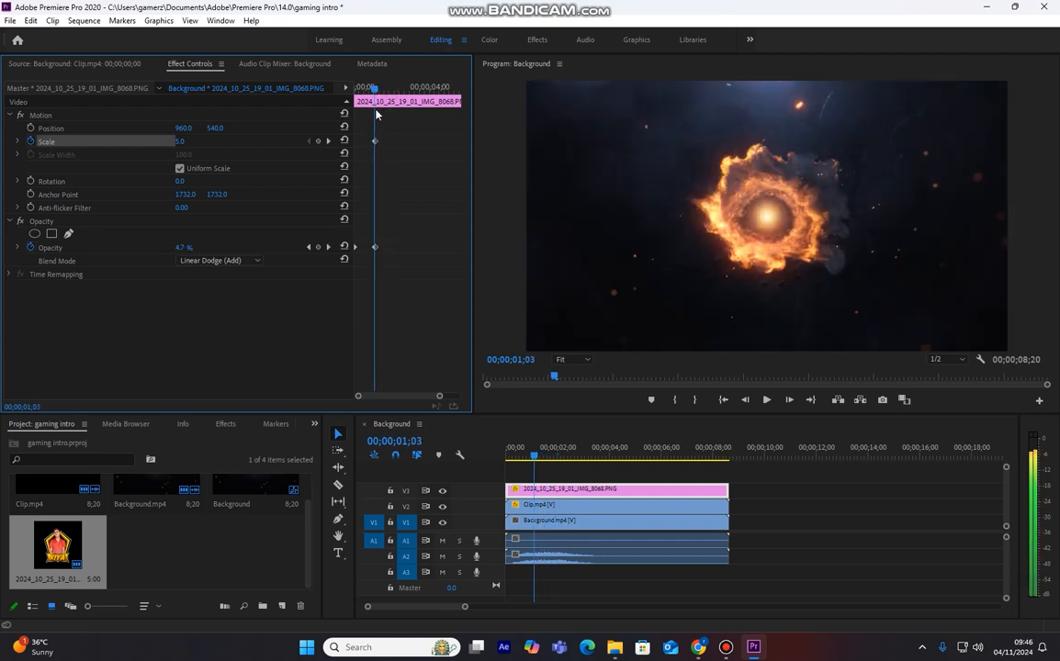
pyautogui.click(375, 248)
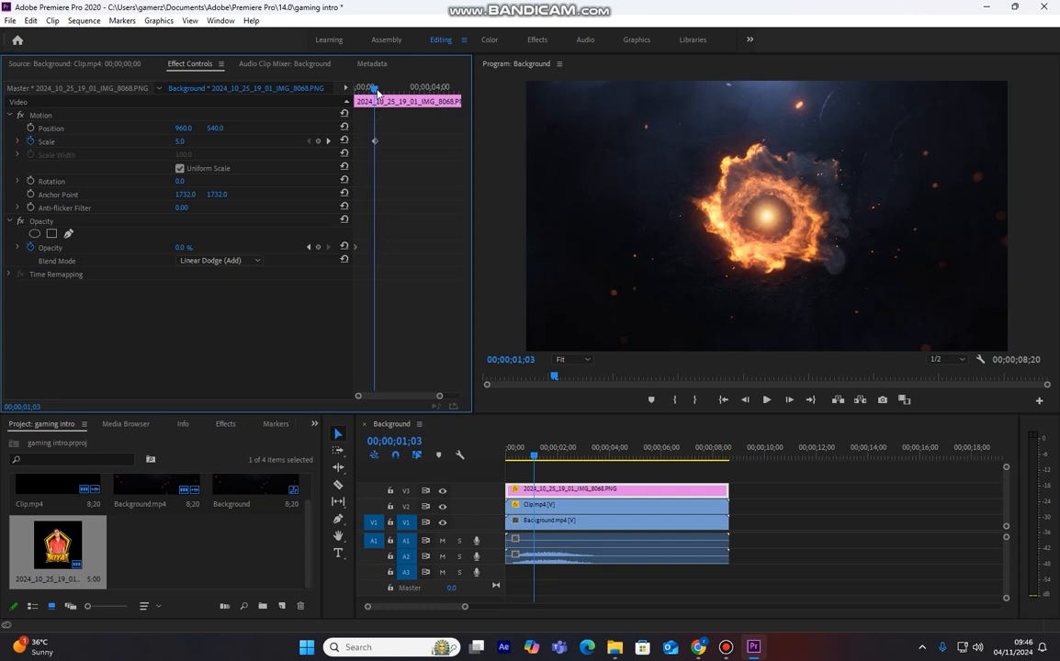
# - Add a scale keyframe of 9.5 to the logo at 00;00;01;18
pyautogui.moveTo(533, 460); pyautogui.dragTo(550, 463)
pyautogui.click(183, 142)
pyautogui.write('9')
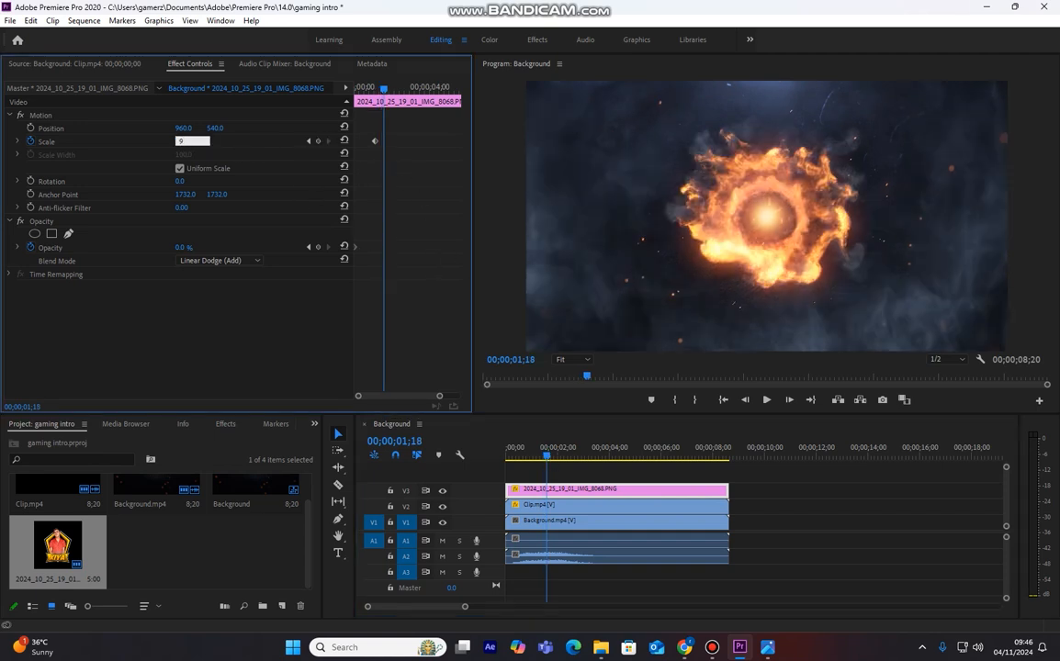
pyautogui.write('.5')
pyautogui.press('Return')
# - Set the logo's opacity to 3.3% at 00;00;01;18
pyautogui.click(188, 245)
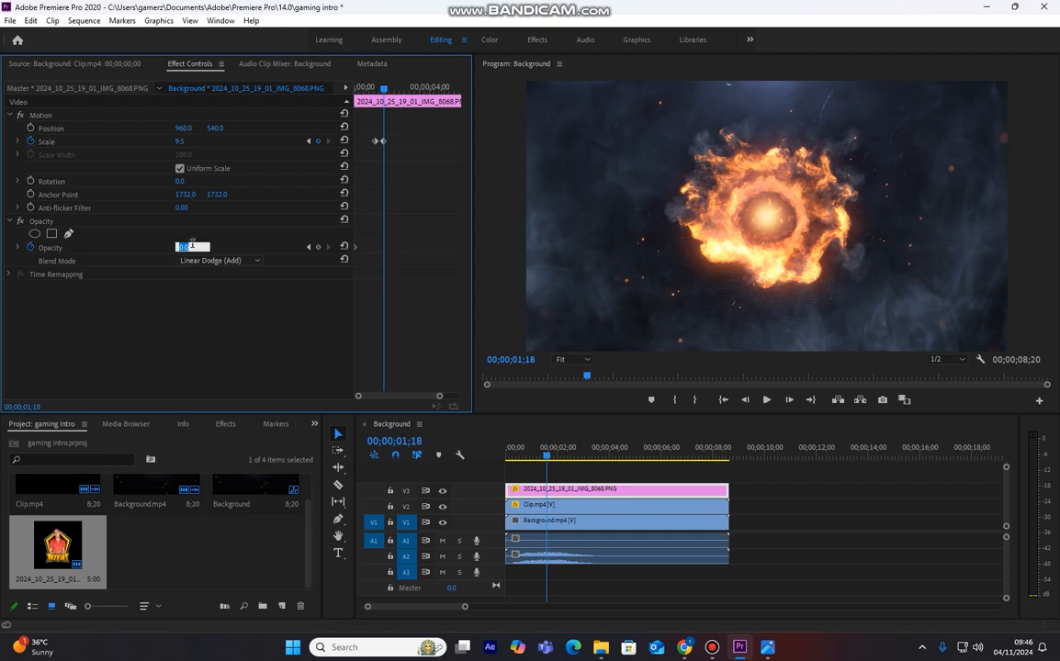
pyautogui.click(431, 214)
pyautogui.click(190, 246)
pyautogui.write('3.3')
pyautogui.press('Return')
# - Add a scale keyframe of 33 to the logo at 00;00;02;02
pyautogui.moveTo(384, 88); pyautogui.dragTo(393, 89)
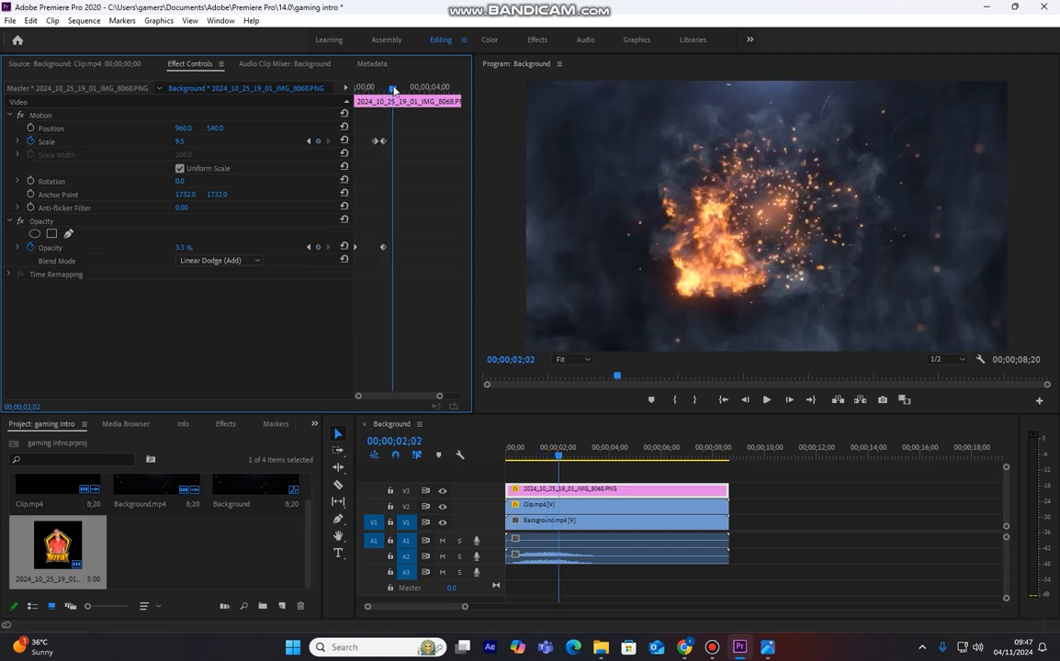
pyautogui.click(181, 140)
pyautogui.write('33')
pyautogui.press('Return')
# - Raise the logo's opacity to 100% at 00;00;03;15 and preview the animation from the start
pyautogui.moveTo(558, 456); pyautogui.dragTo(597, 465)
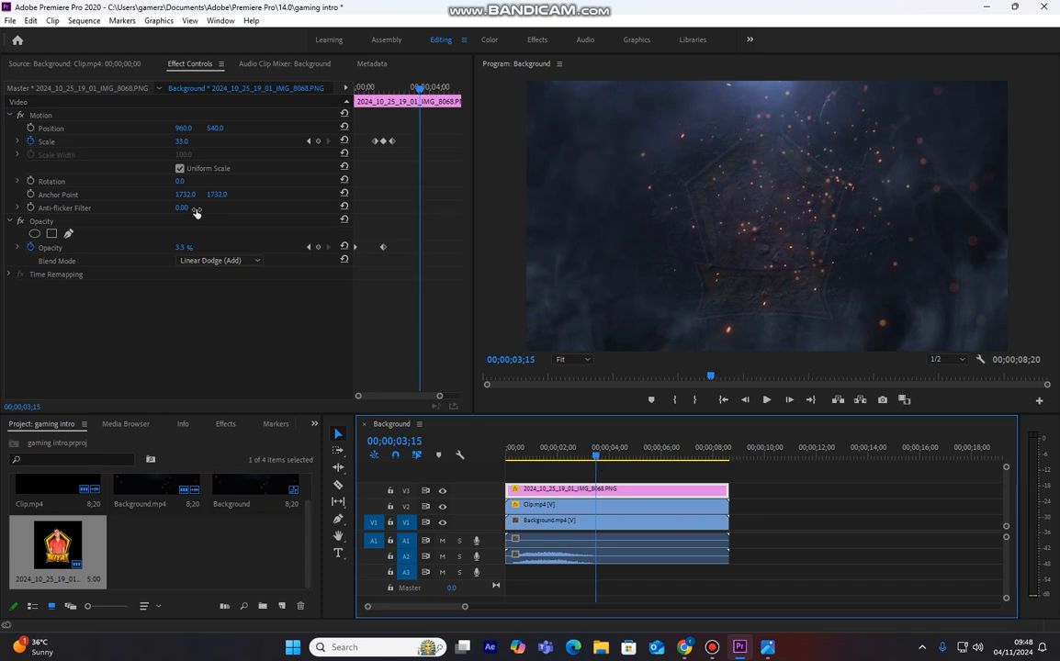
pyautogui.moveTo(186, 248); pyautogui.dragTo(243, 249)
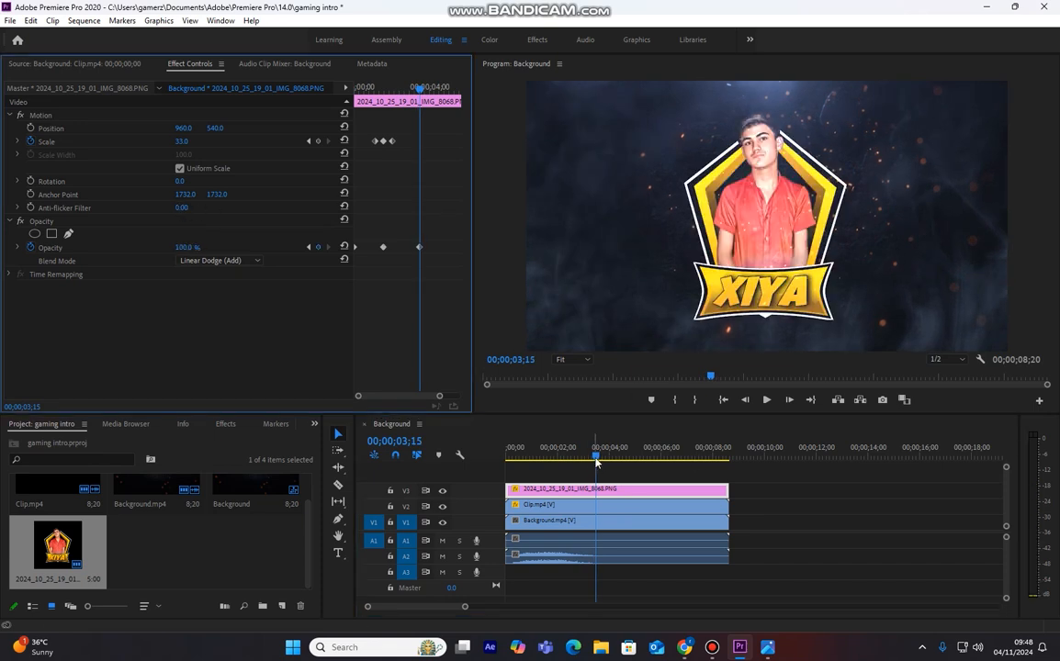
pyautogui.moveTo(596, 461); pyautogui.dragTo(240, 463)
pyautogui.press('space')
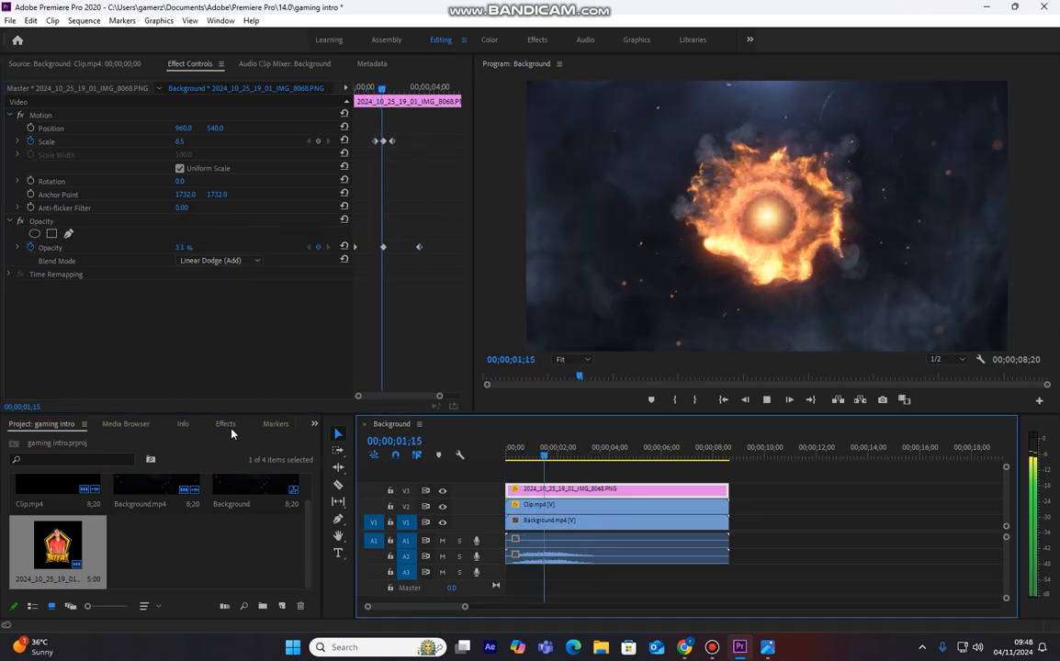
pyautogui.press('space')
# - Save the project and play the intro from the beginning
pyautogui.hotkey('ctrl', 's')
pyautogui.press('Home')
pyautogui.press('space')
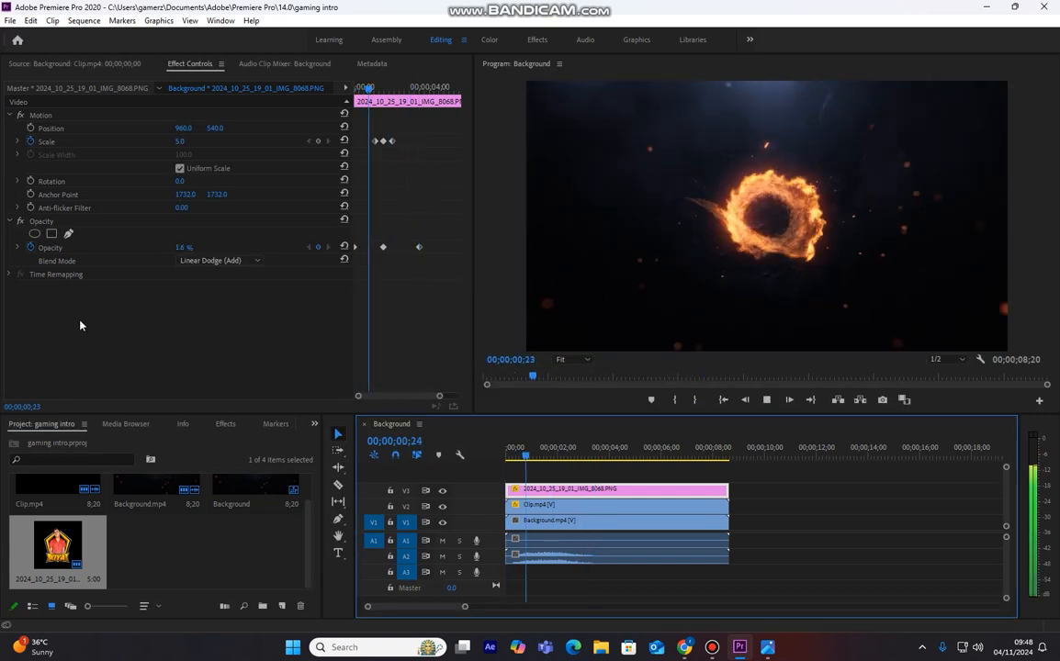
pyautogui.press('space')
# - Switch the logo's last scale keyframe and last opacity keyframe to smooth, eased interpolation
pyautogui.rightClick(390, 147)
pyautogui.click(404, 294)
pyautogui.press('Home')
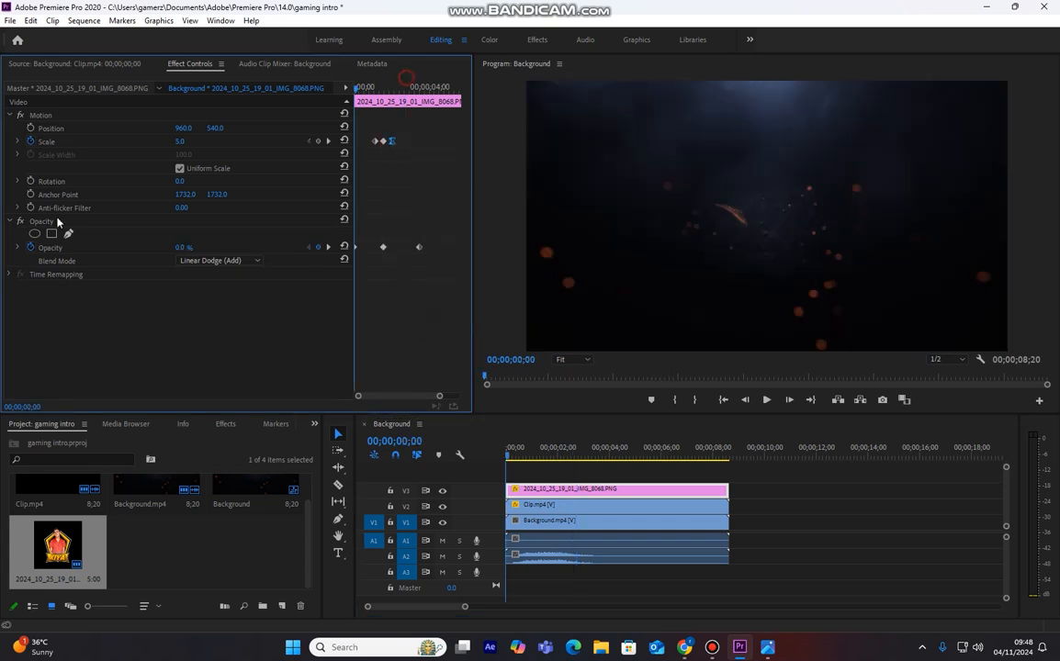
pyautogui.rightClick(417, 246)
pyautogui.click(464, 429)
# - Play the intro repeatedly from the start to check the eased logo reveal against the fire burst
pyautogui.press('space')
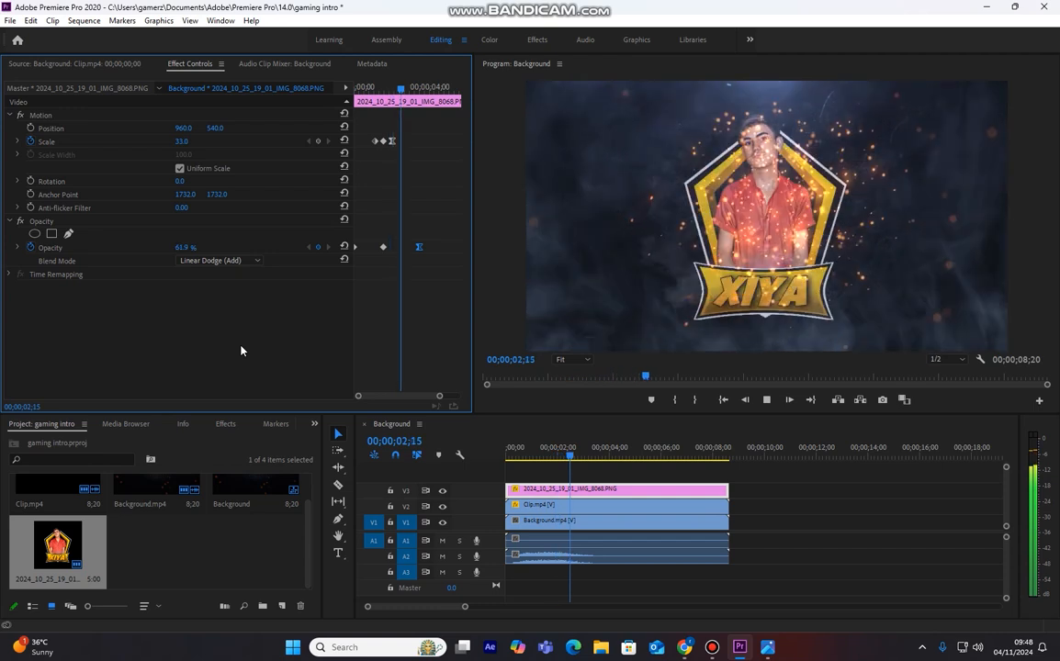
pyautogui.press('space')
pyautogui.press('Home')
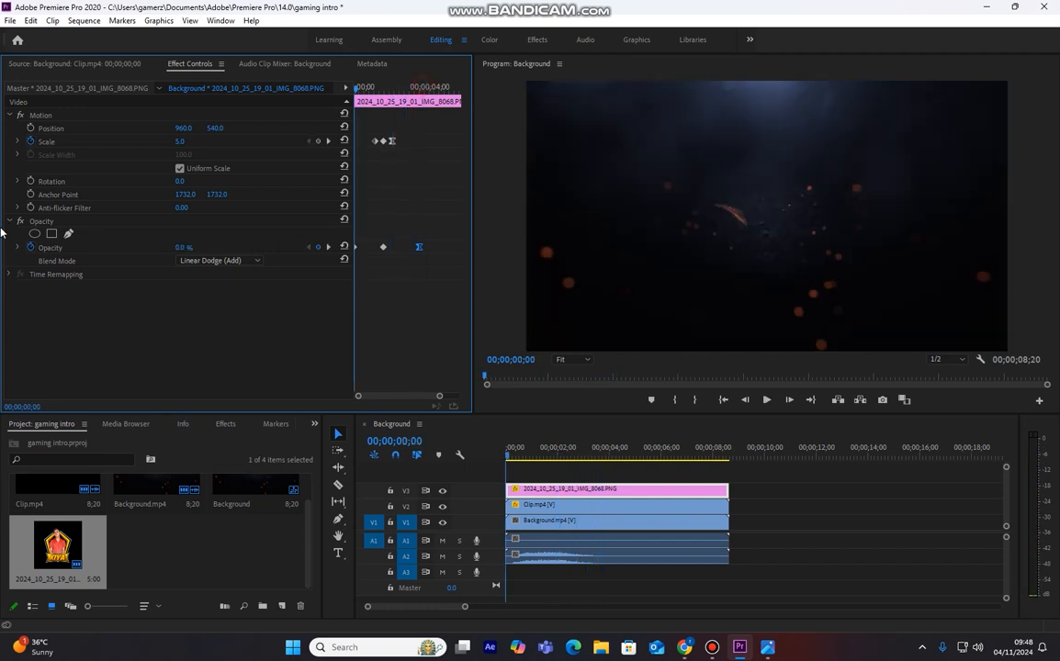
pyautogui.press('space')
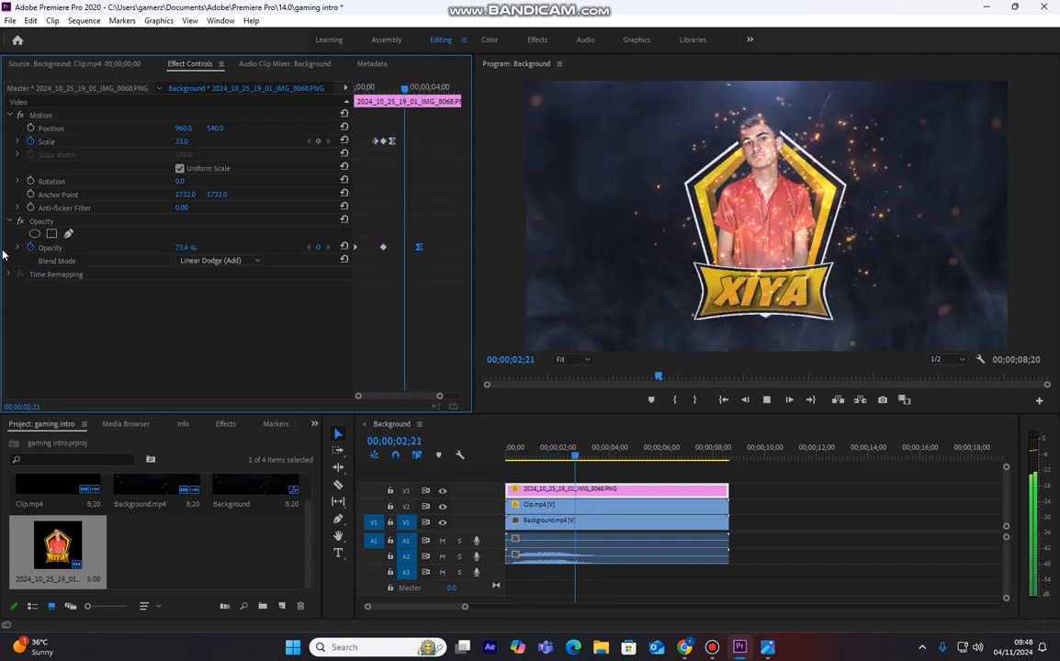
pyautogui.press('space')
pyautogui.press('Home')
pyautogui.press('space')
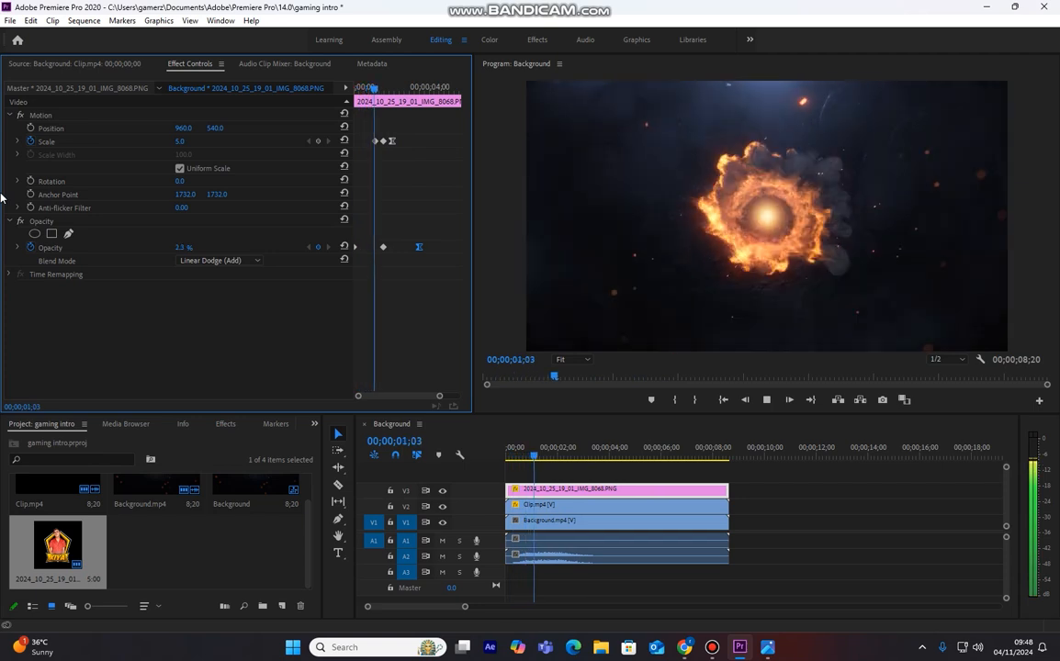
pyautogui.press('space')
# - Step through the fire burst to 00;00;01;29 and shift the logo's second opacity keyframe to that frame
pyautogui.press('Right')
pyautogui.press('Right')
pyautogui.press('Right')
pyautogui.press('Right')
pyautogui.press('Right')
pyautogui.press('Right')
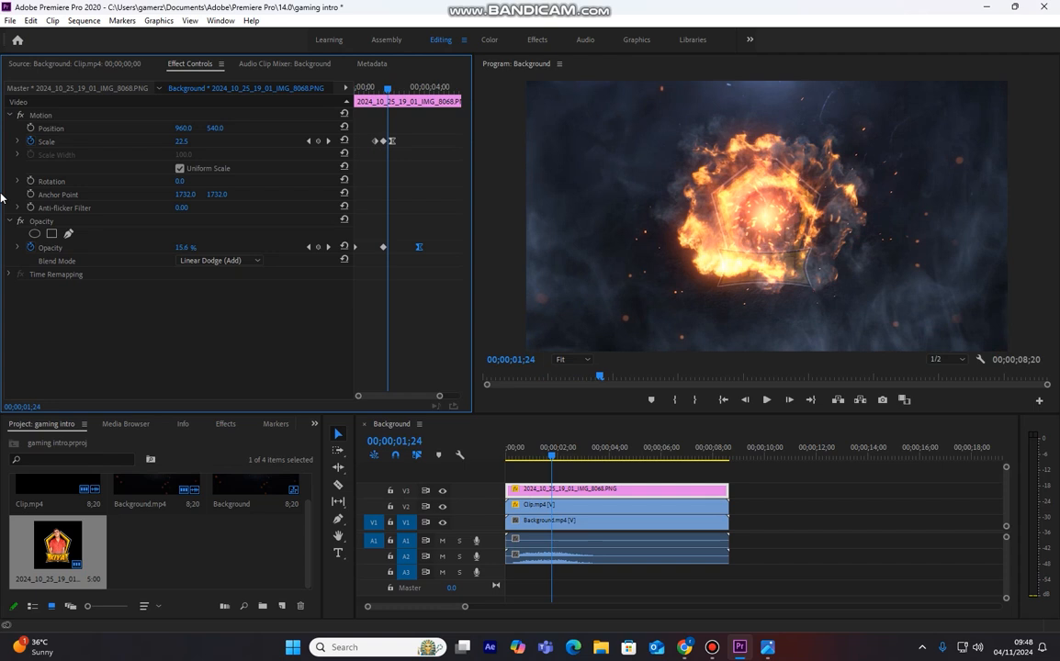
pyautogui.press('Right')
pyautogui.press('Right')
pyautogui.press('Right')
pyautogui.press('Right')
pyautogui.press('Right')
pyautogui.moveTo(386, 248); pyautogui.dragTo(393, 248)
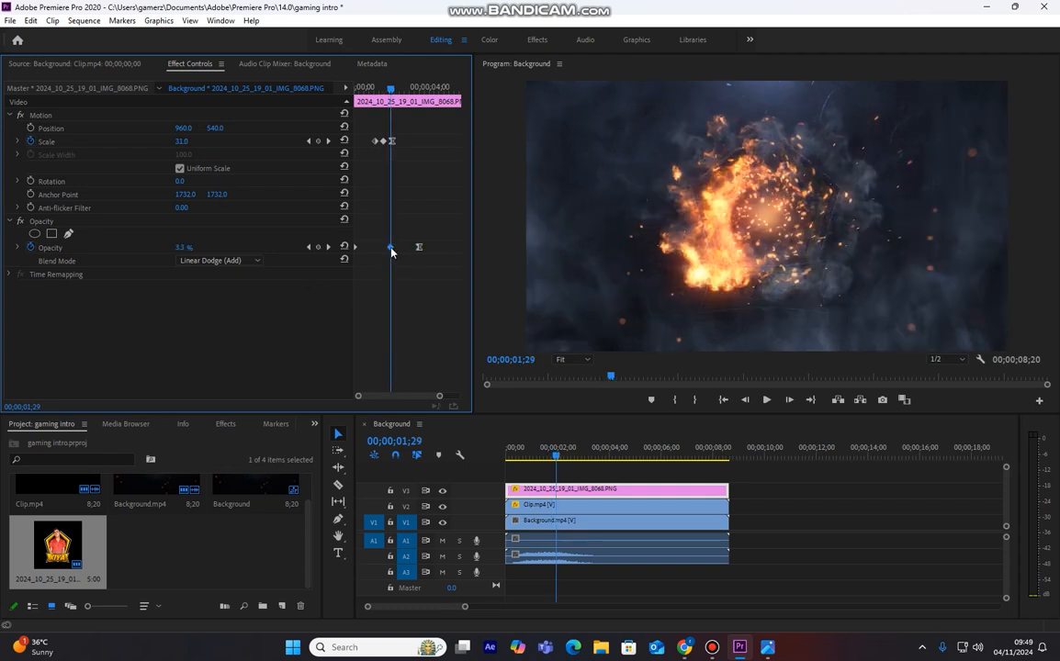
# - Preview the reveal and shift the logo's second opacity keyframe to 00;00;02;02
pyautogui.press('Home')
pyautogui.press('space')
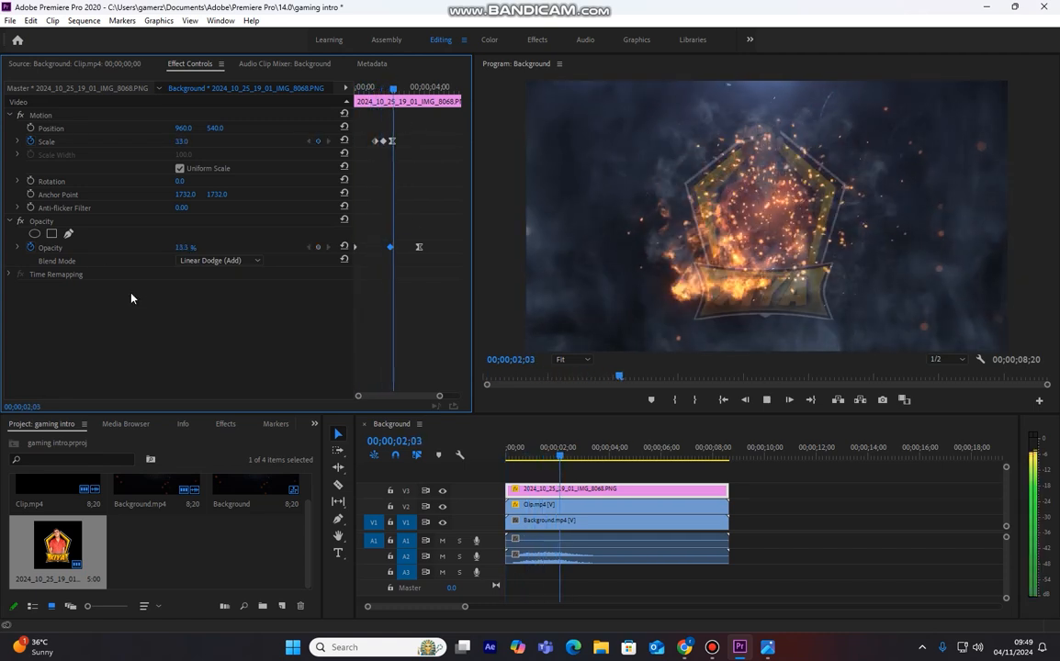
pyautogui.press('space')
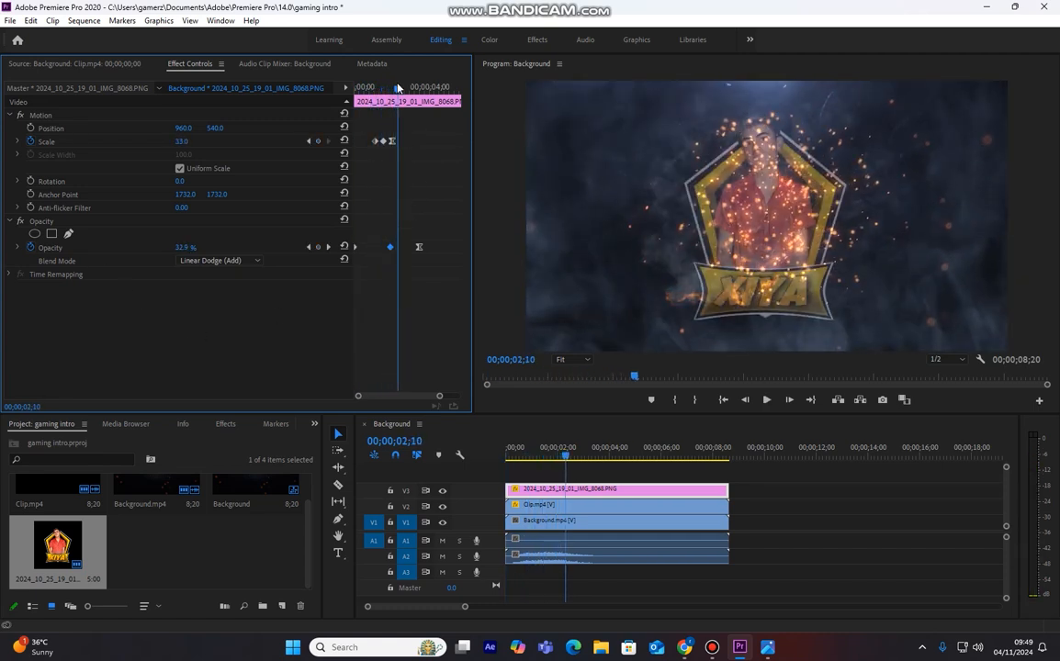
pyautogui.moveTo(397, 85); pyautogui.dragTo(392, 90)
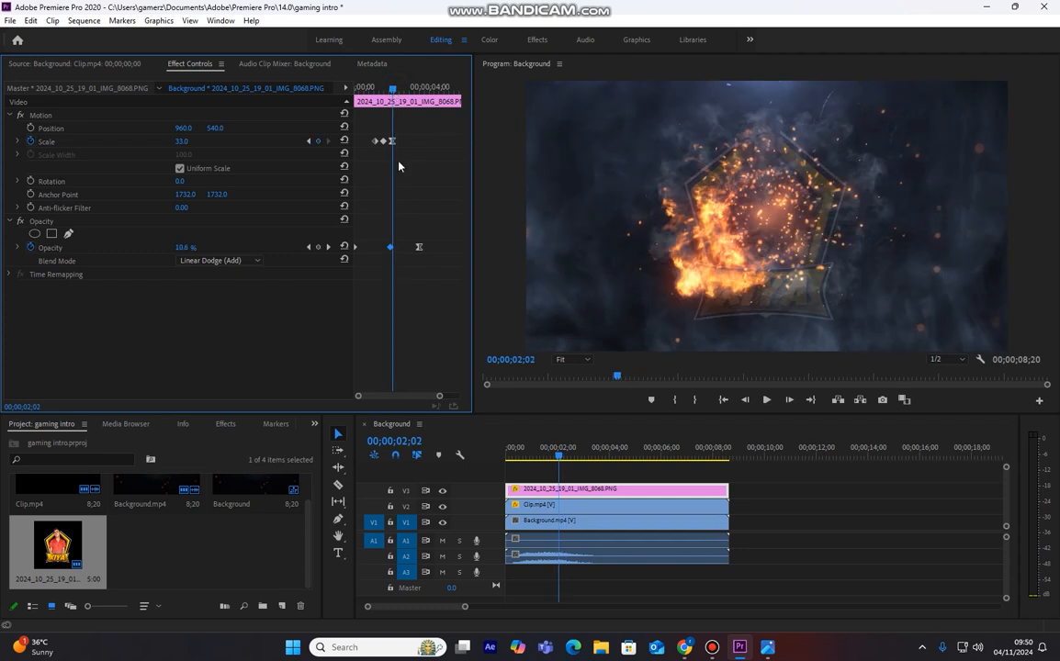
pyautogui.moveTo(391, 250); pyautogui.dragTo(393, 249)
# - Play the intro from the start to check the logo's fade-in timing, stopping at 00;00;03;26
pyautogui.press('space')
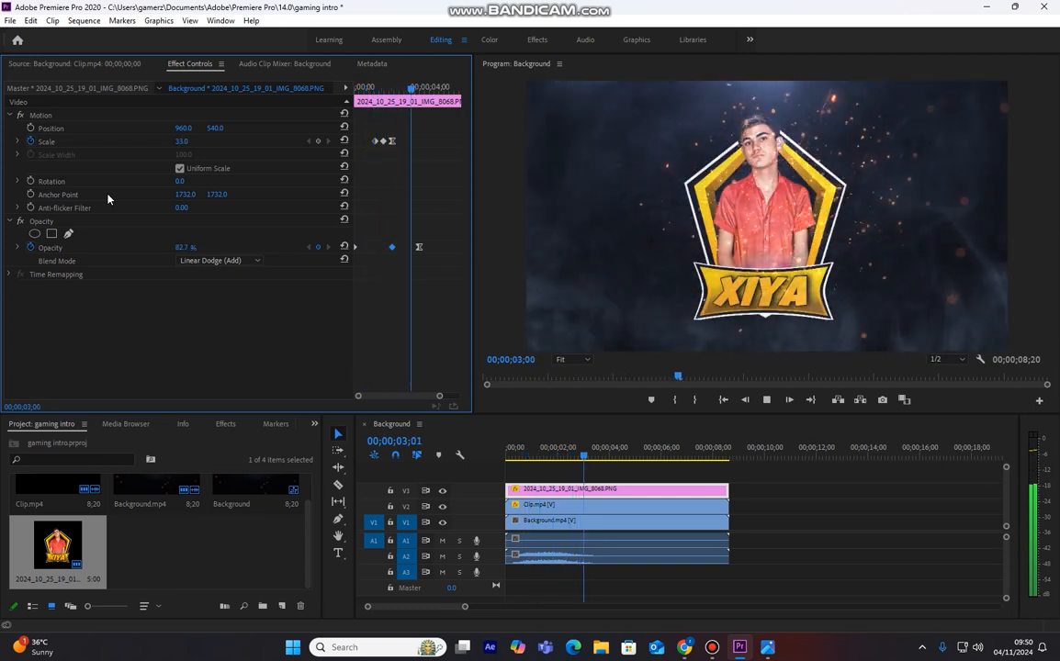
pyautogui.press('space')
pyautogui.moveTo(432, 90); pyautogui.dragTo(3, 143)
pyautogui.press('space')
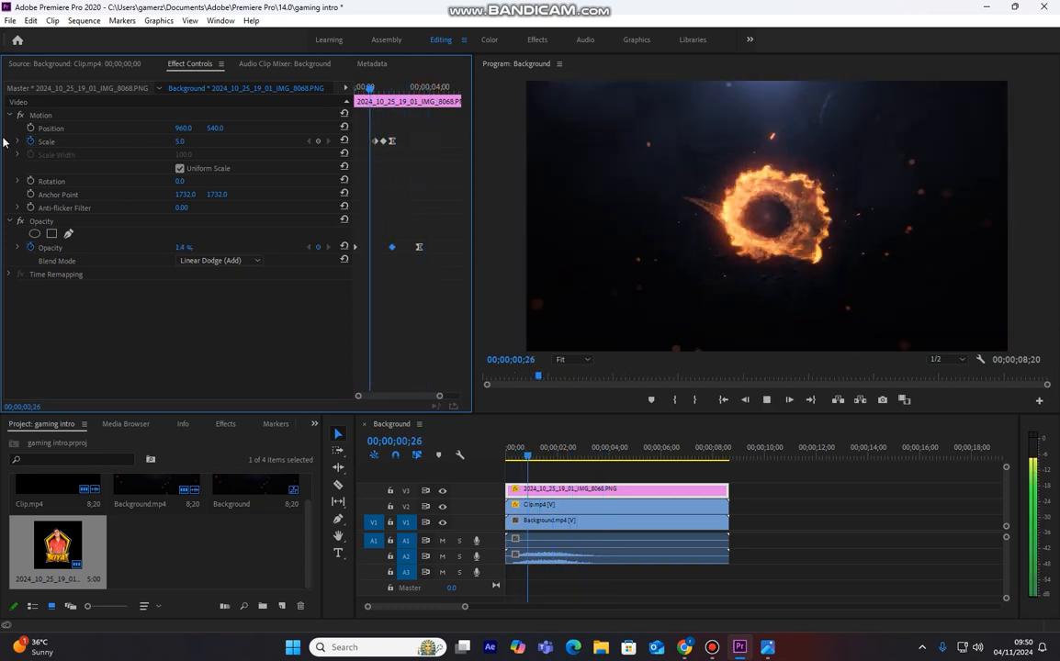
pyautogui.press('space')
pyautogui.press('space')
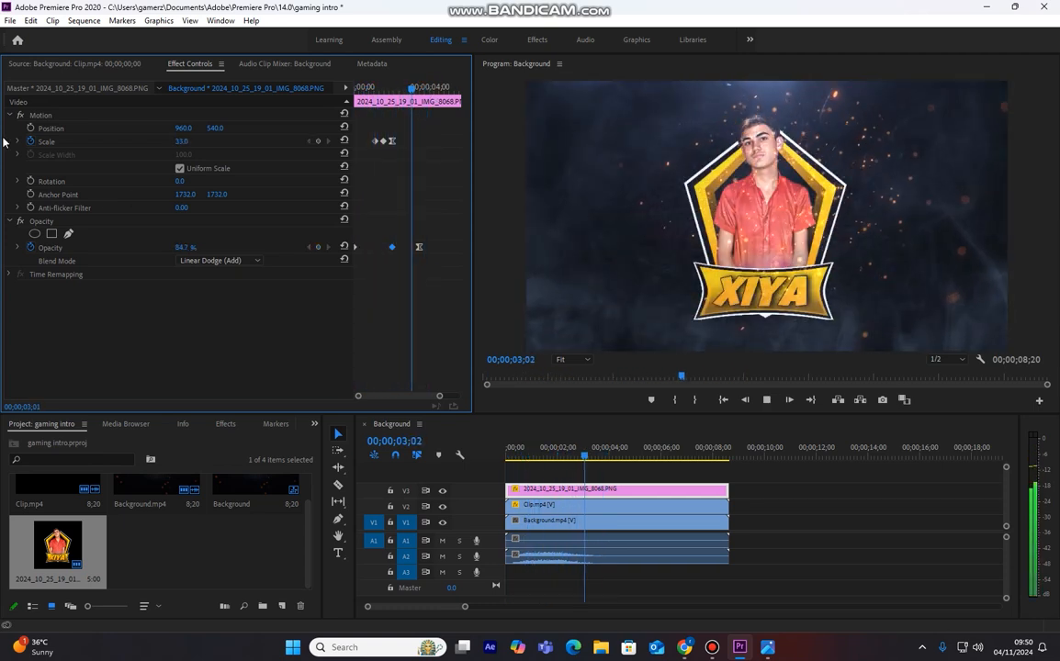
pyautogui.press('space')
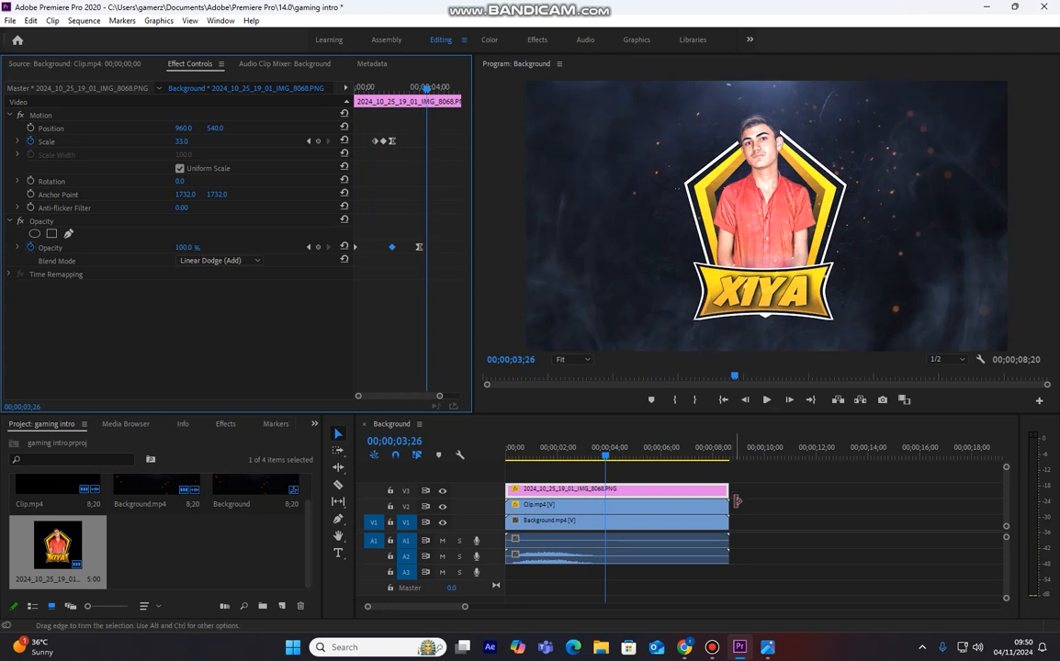
# - Trim the logo, fire and background clips to end at 00;00;03;26 and play the shortened intro
pyautogui.moveTo(725, 492); pyautogui.dragTo(604, 497)
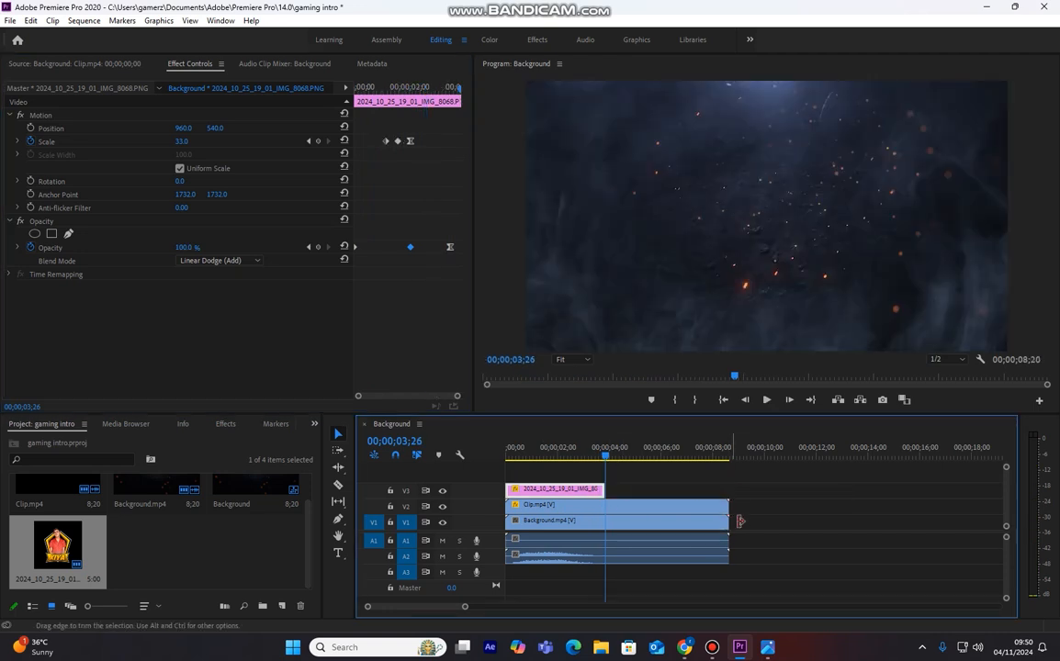
pyautogui.moveTo(727, 507); pyautogui.dragTo(605, 507)
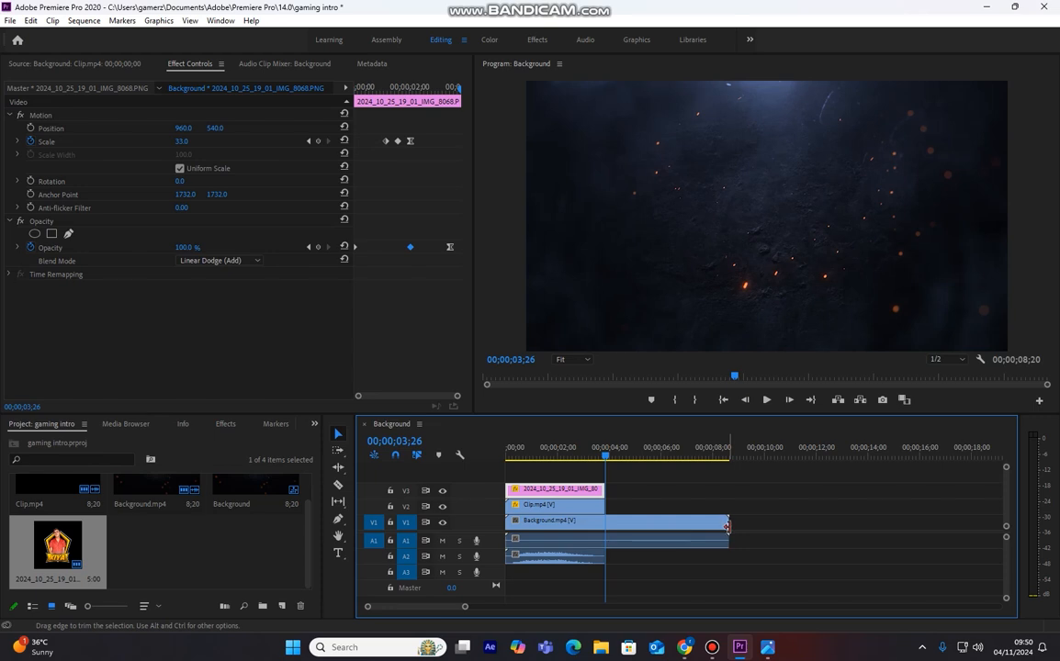
pyautogui.moveTo(672, 524); pyautogui.dragTo(604, 525)
pyautogui.press('space')
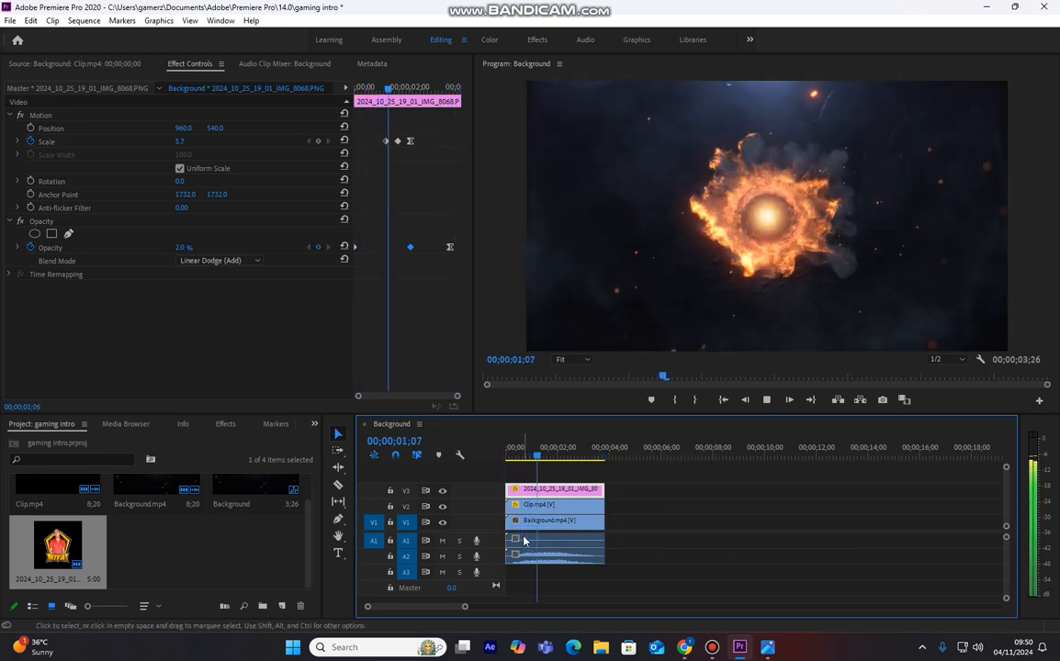
pyautogui.press('space')
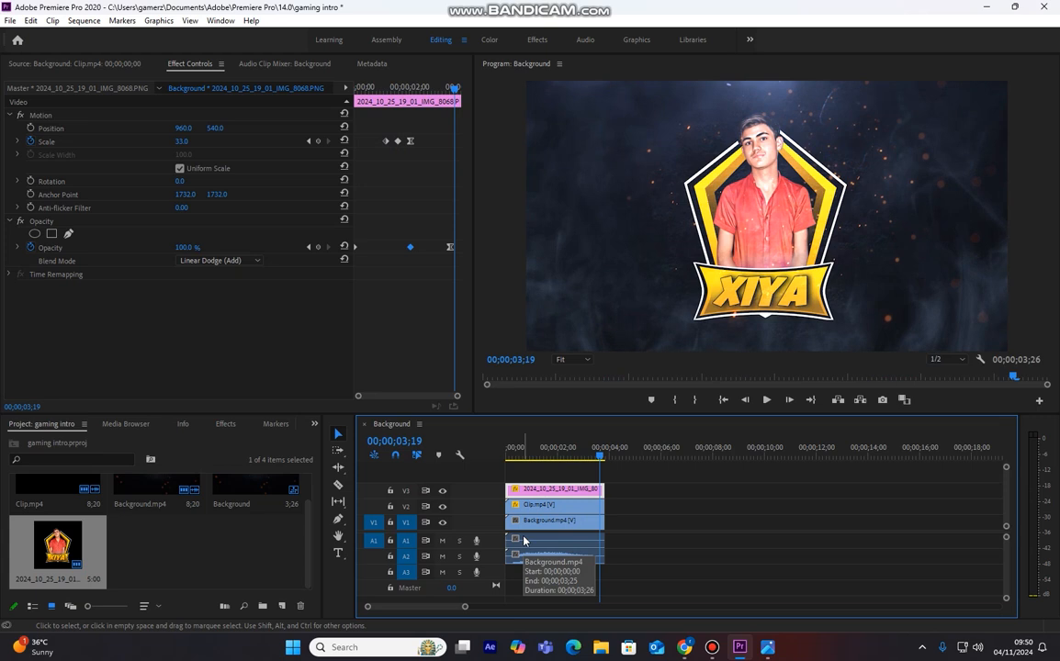
pyautogui.press('Home')
pyautogui.press('space')
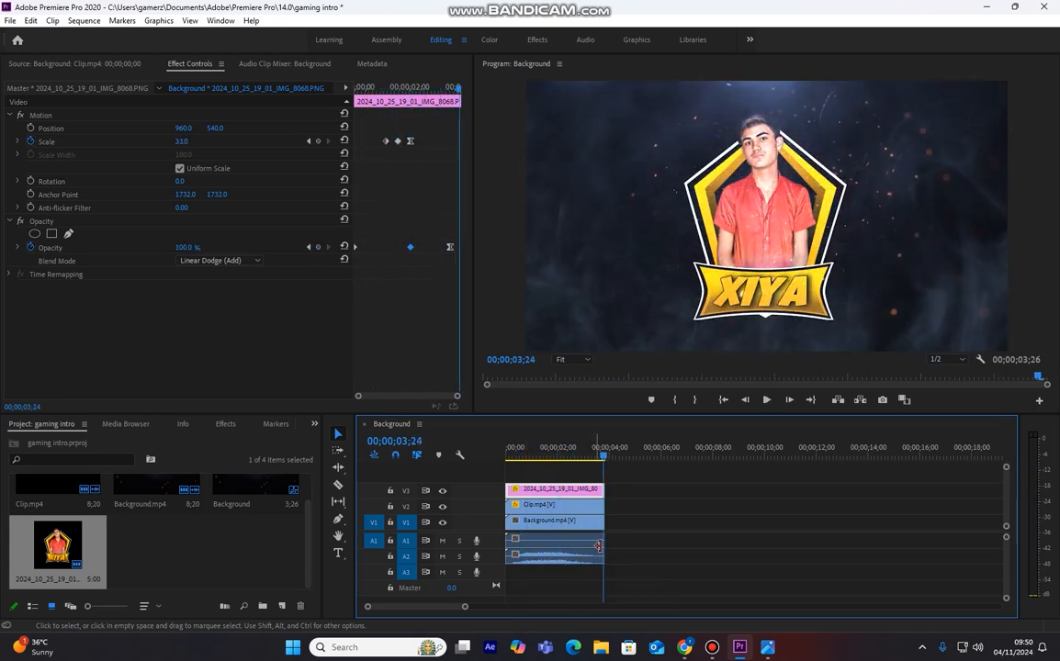
# - Fade the logo out by lowering its opacity on the intro's last frame, 00;00;03;25
pyautogui.press('Left')
pyautogui.press('Left')
pyautogui.press('Left')
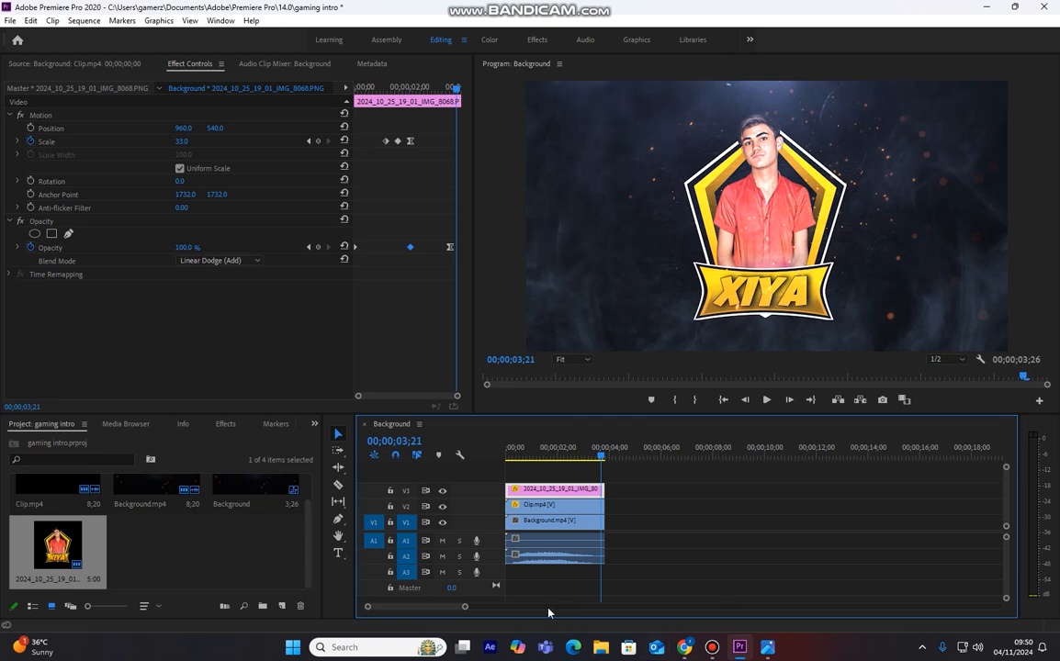
pyautogui.moveTo(455, 609); pyautogui.dragTo(414, 609)
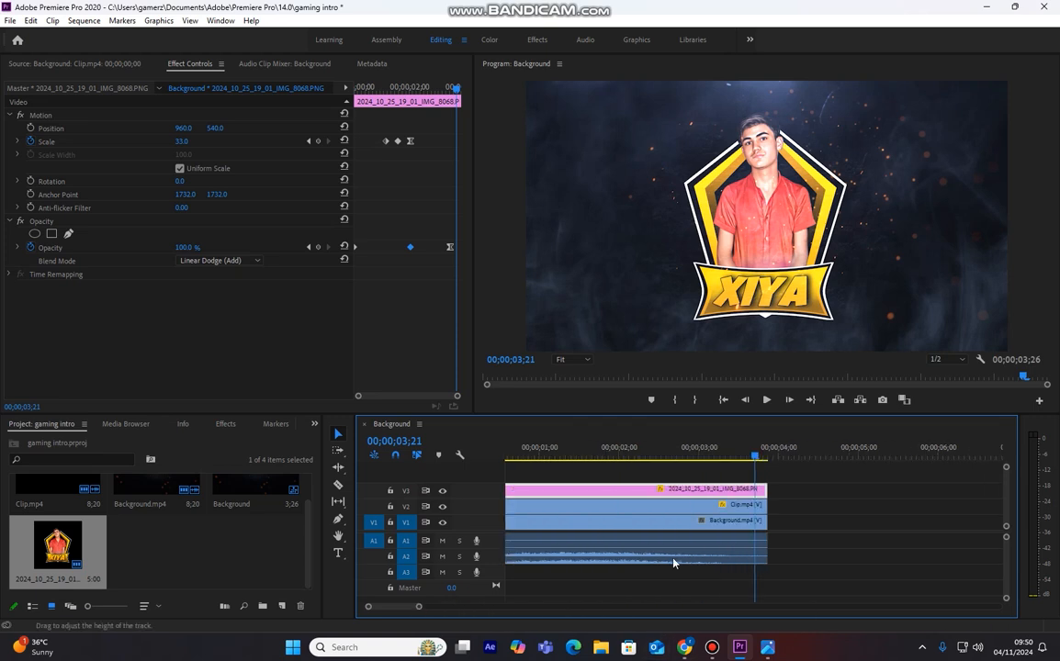
pyautogui.moveTo(759, 457); pyautogui.dragTo(767, 463)
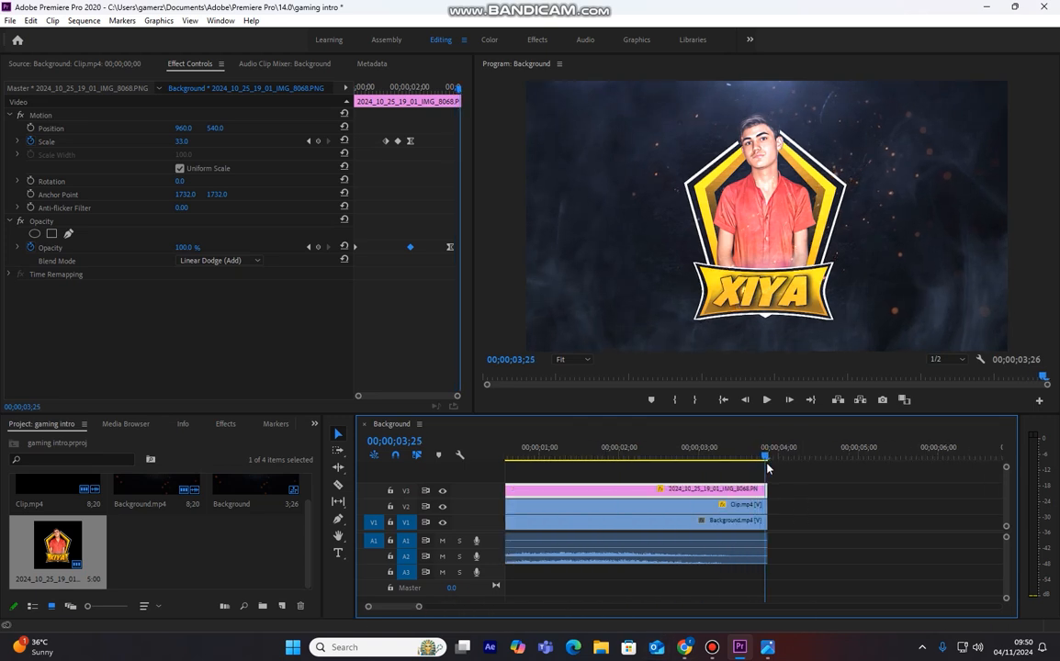
pyautogui.press('Left')
pyautogui.press('Left')
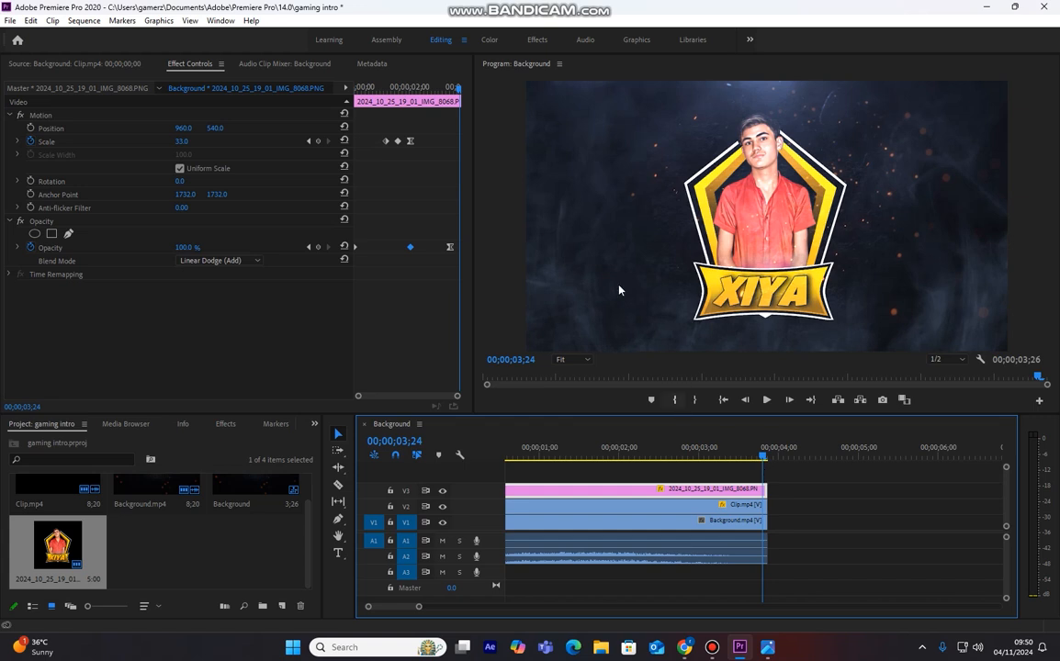
pyautogui.moveTo(458, 398); pyautogui.dragTo(422, 412)
pyautogui.moveTo(458, 89); pyautogui.dragTo(509, 103)
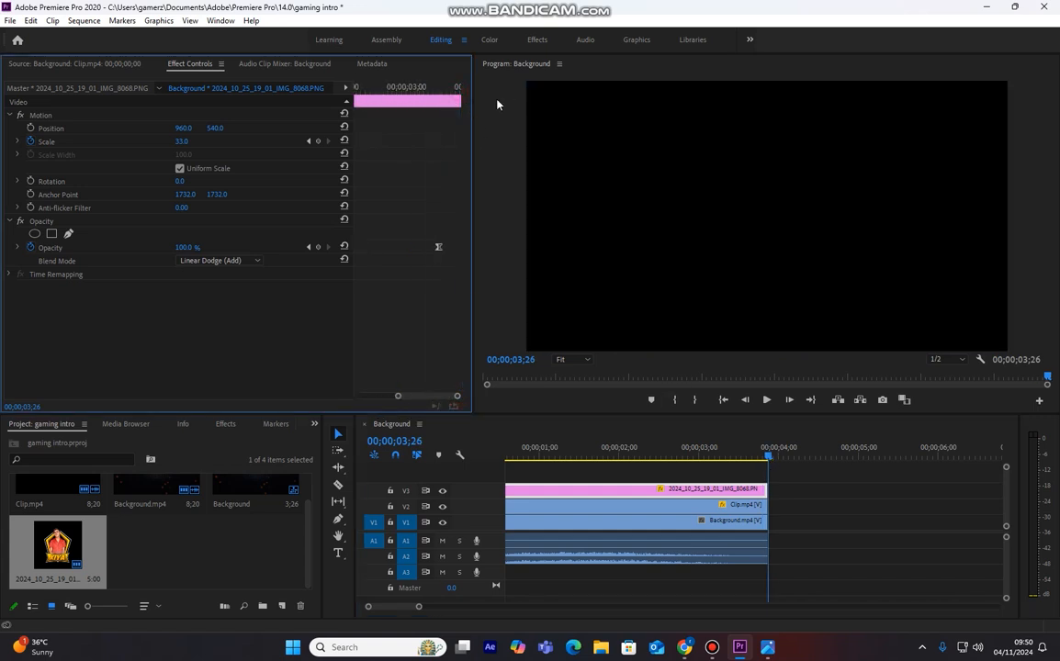
pyautogui.click(772, 461)
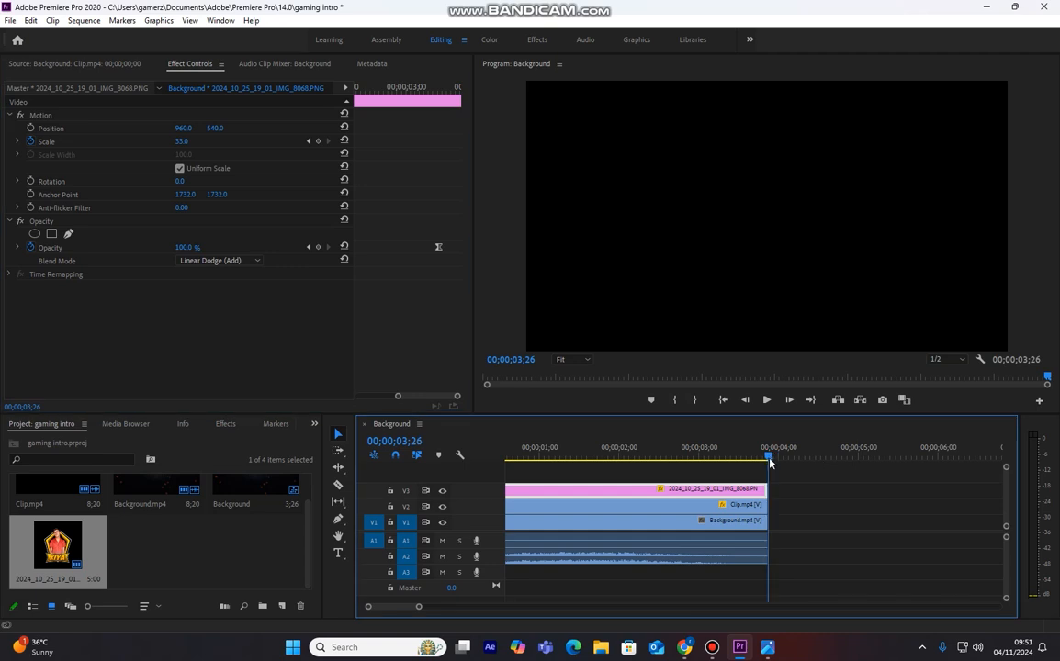
pyautogui.press('Left')
pyautogui.press('Right')
pyautogui.press('Left')
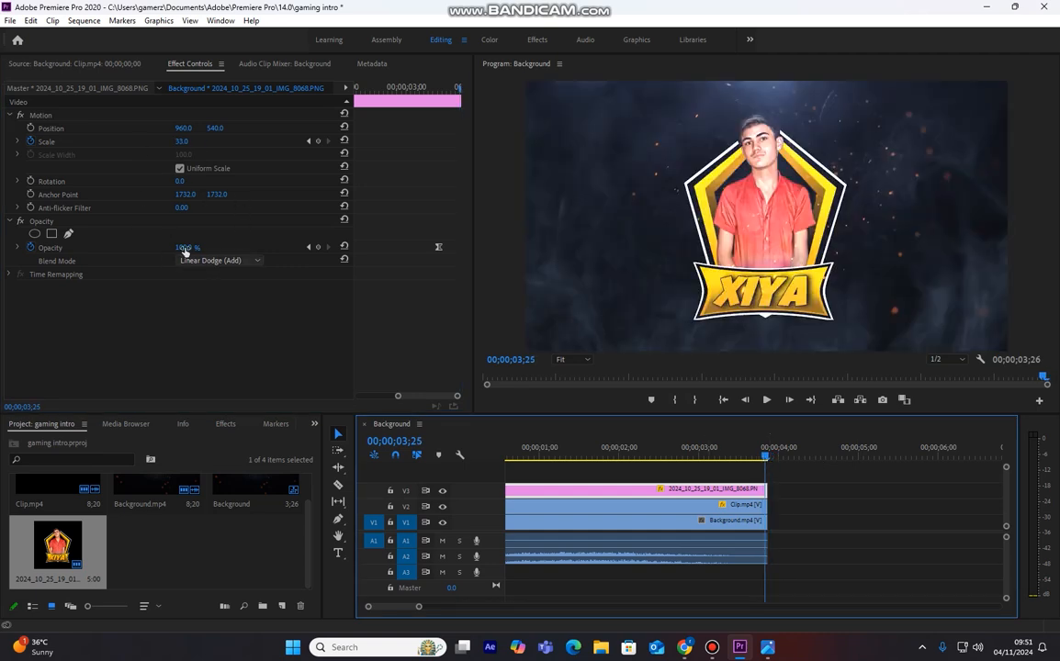
pyautogui.moveTo(188, 252); pyautogui.dragTo(124, 252)
# - Play the intro from the start to check the fade-out, save the project, and move the playhead to 00;00;03;12
pyautogui.moveTo(766, 456); pyautogui.dragTo(3, 413)
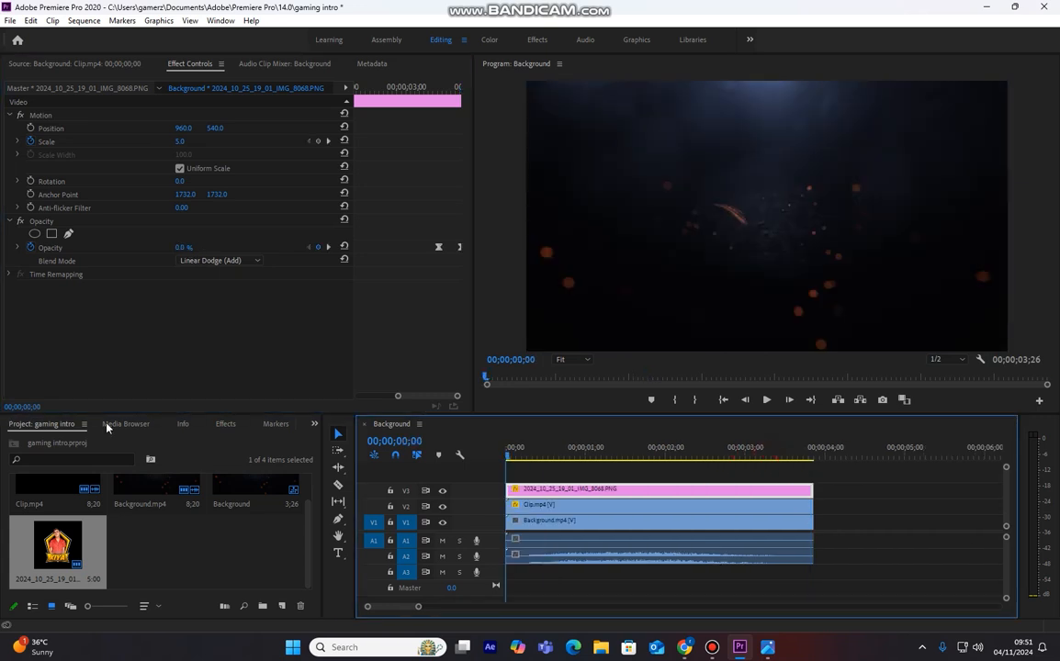
pyautogui.moveTo(419, 610); pyautogui.dragTo(560, 612)
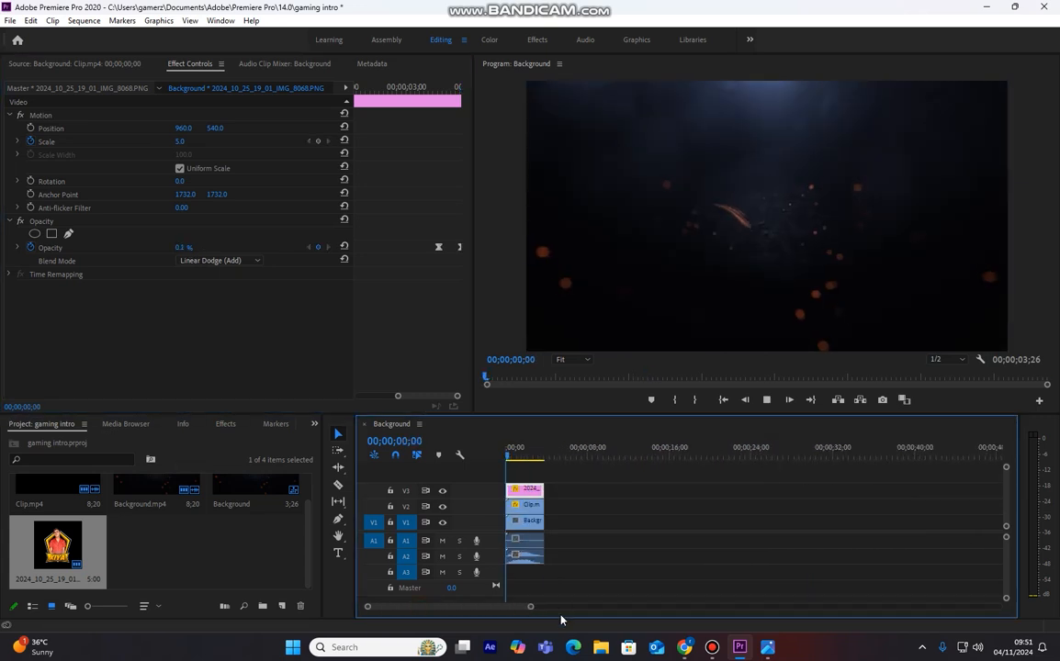
pyautogui.press('space')
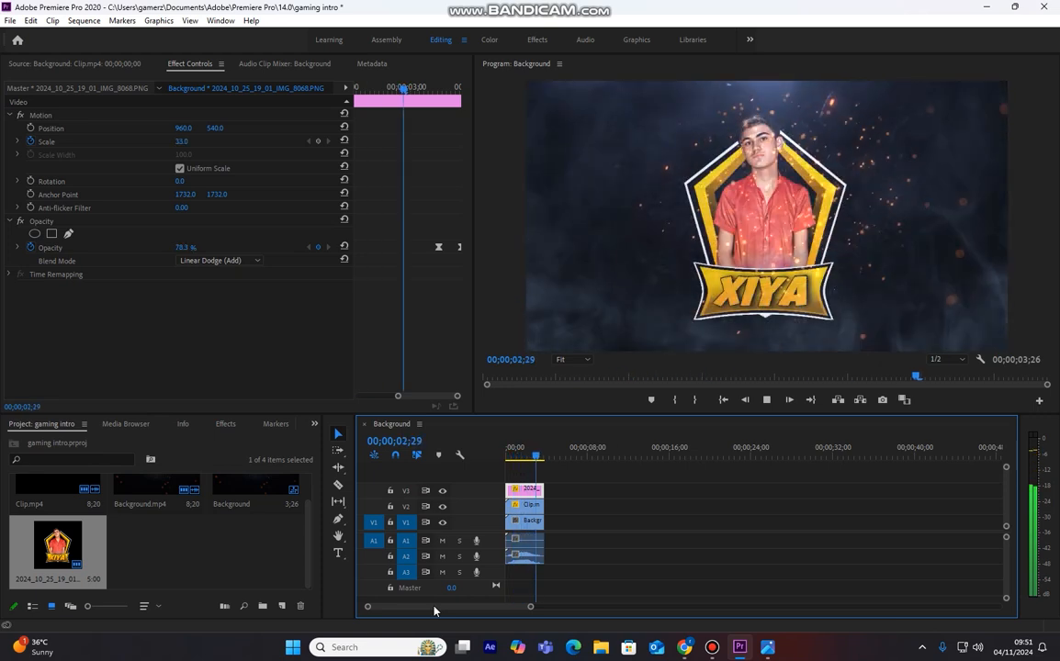
pyautogui.hotkey('ctrl', 's')
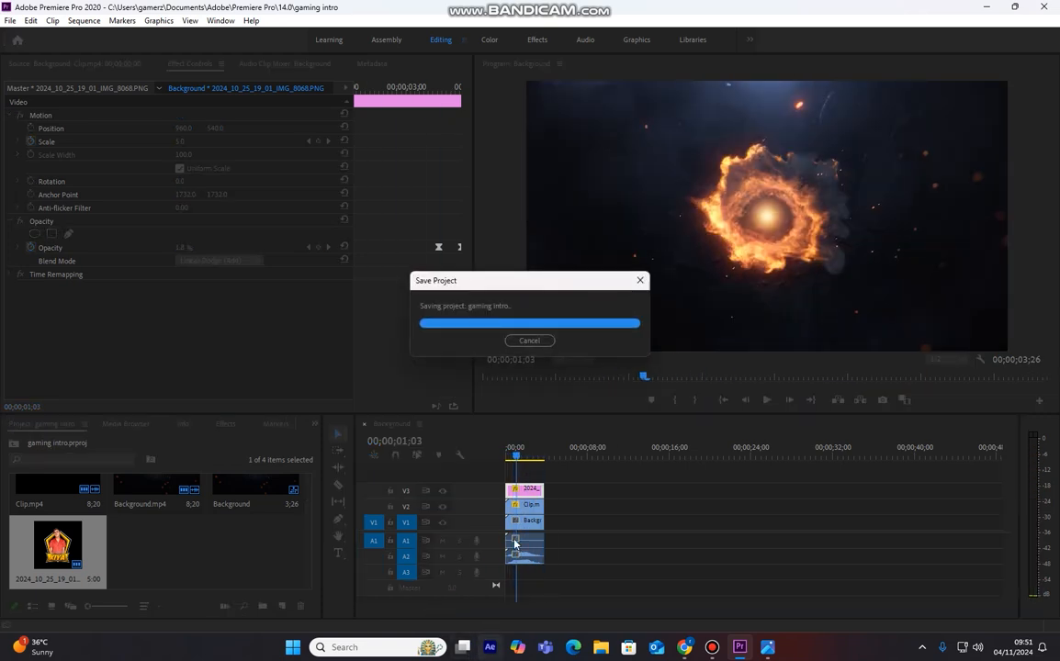
pyautogui.press('space')
pyautogui.moveTo(539, 473); pyautogui.dragTo(541, 505)
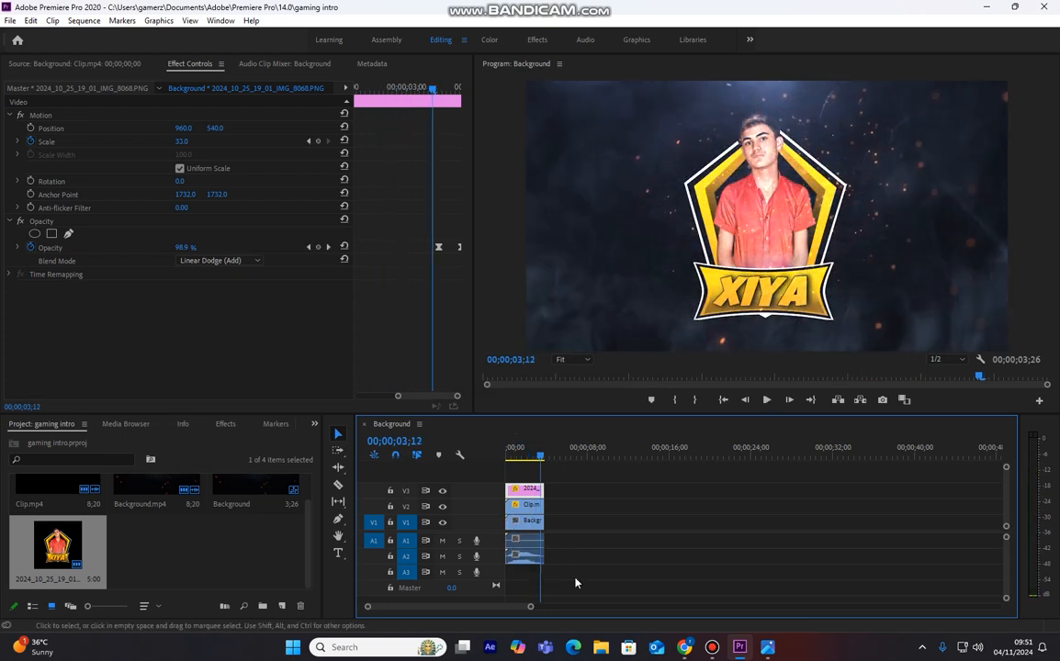
# - Trim the end of Background.mp4 so it finishes about half a second before the logo and fire clips
pyautogui.moveTo(530, 606); pyautogui.dragTo(463, 606)
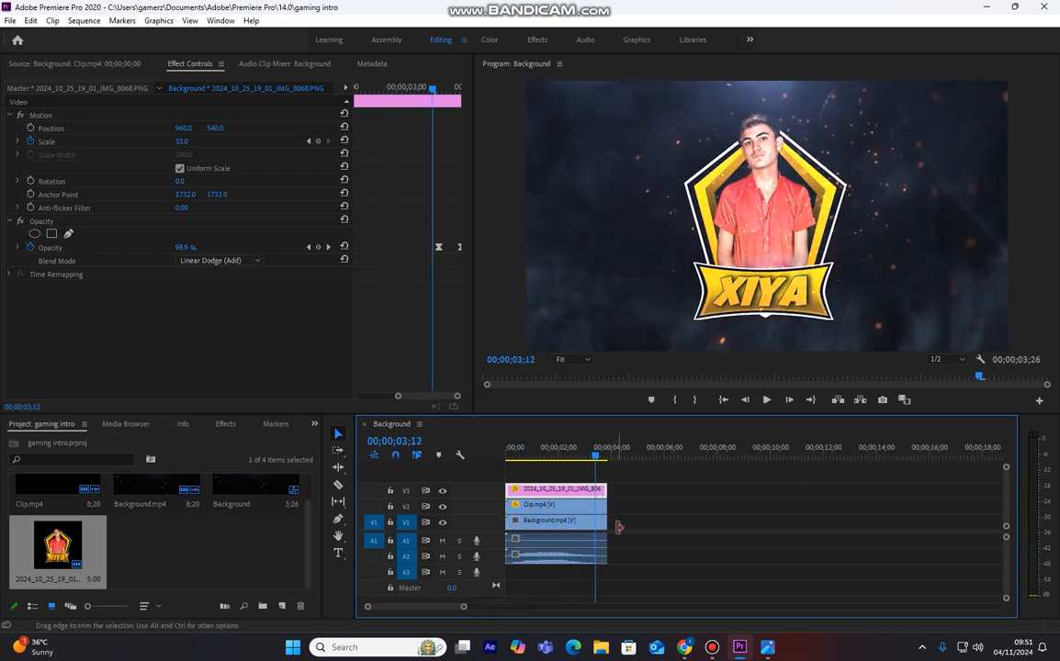
pyautogui.click(594, 542)
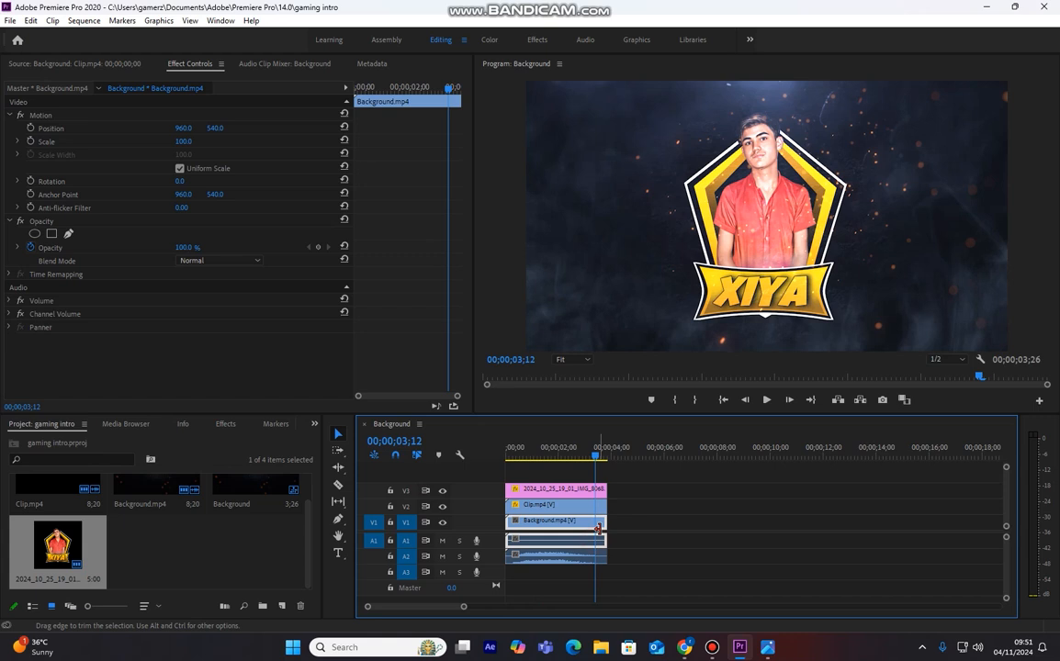
pyautogui.press('space')
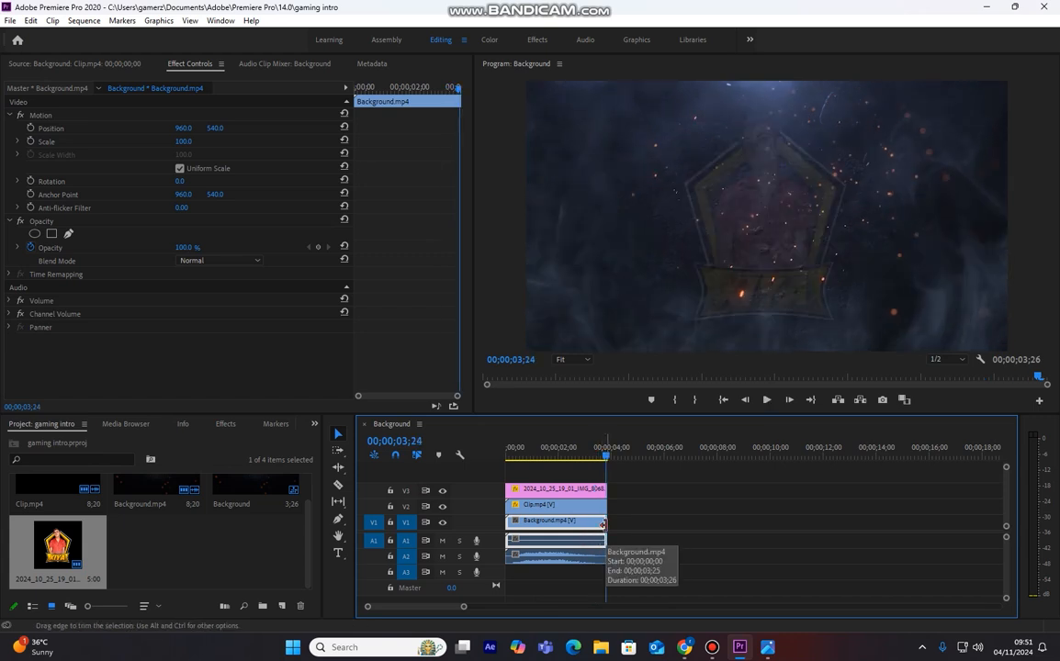
pyautogui.moveTo(603, 524); pyautogui.dragTo(590, 524)
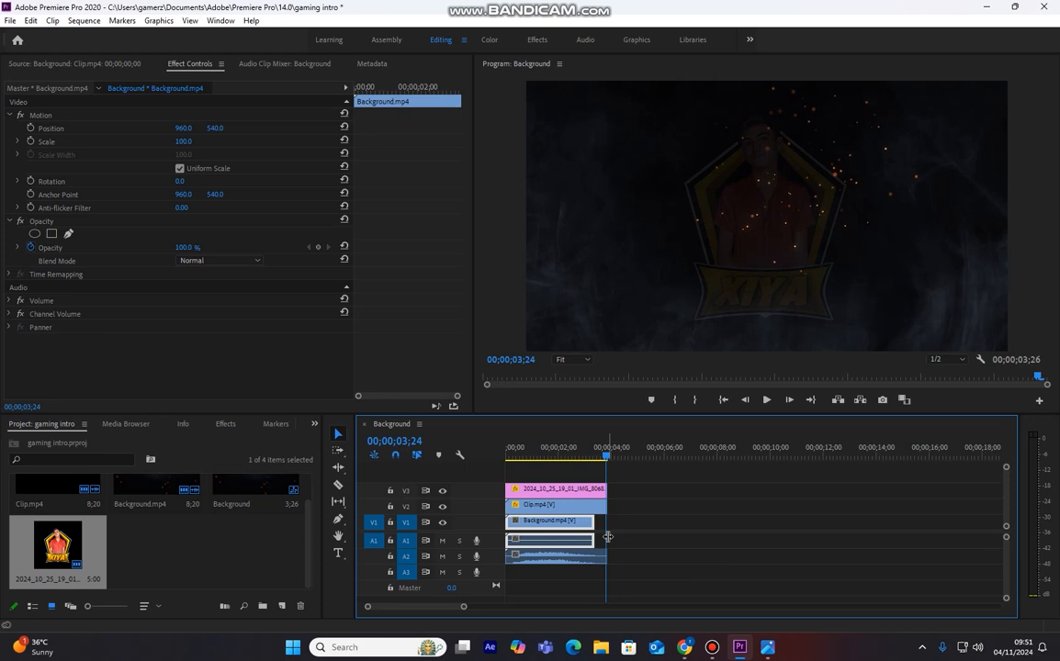
# - Play the intro again from the start to check how it ends with the shortened background
pyautogui.press('space')
pyautogui.press('space')
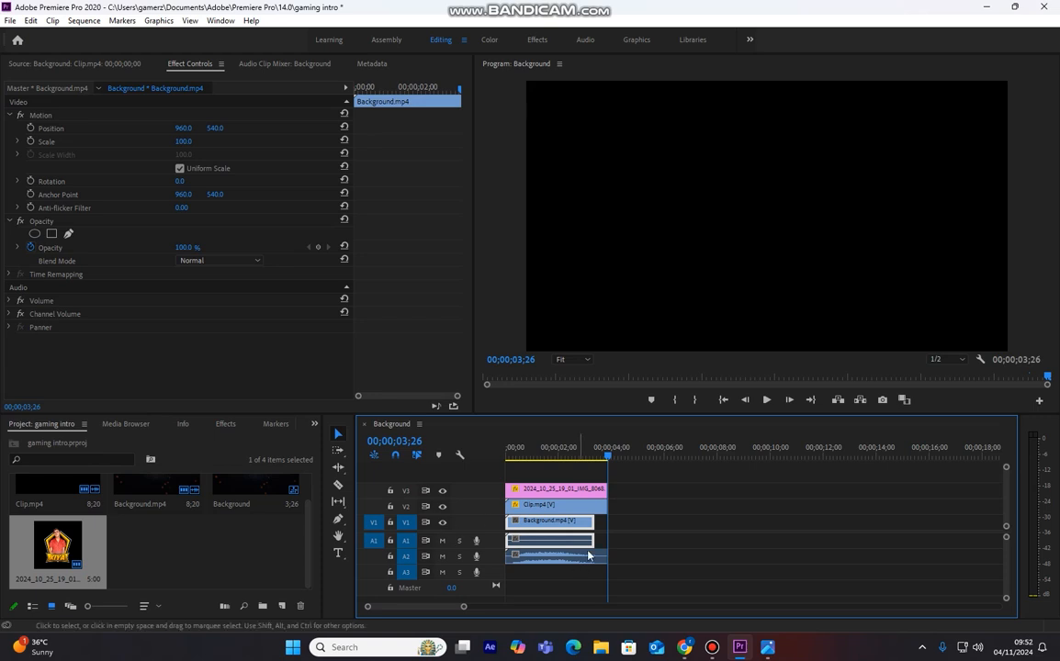
pyautogui.press('Home')
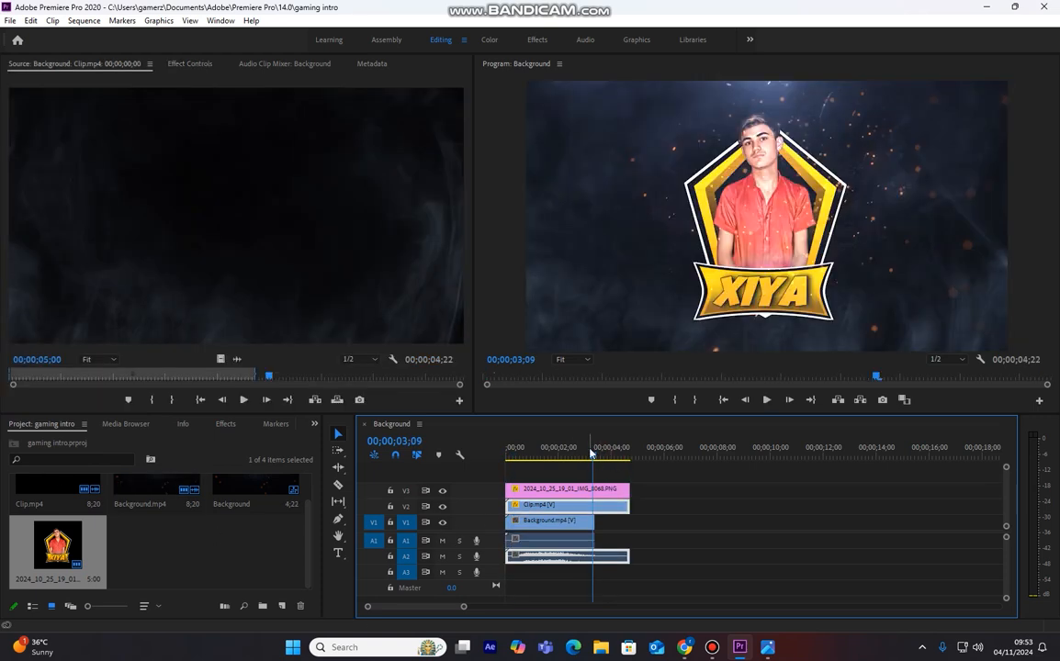
pyautogui.press('Home')
pyautogui.press('space')
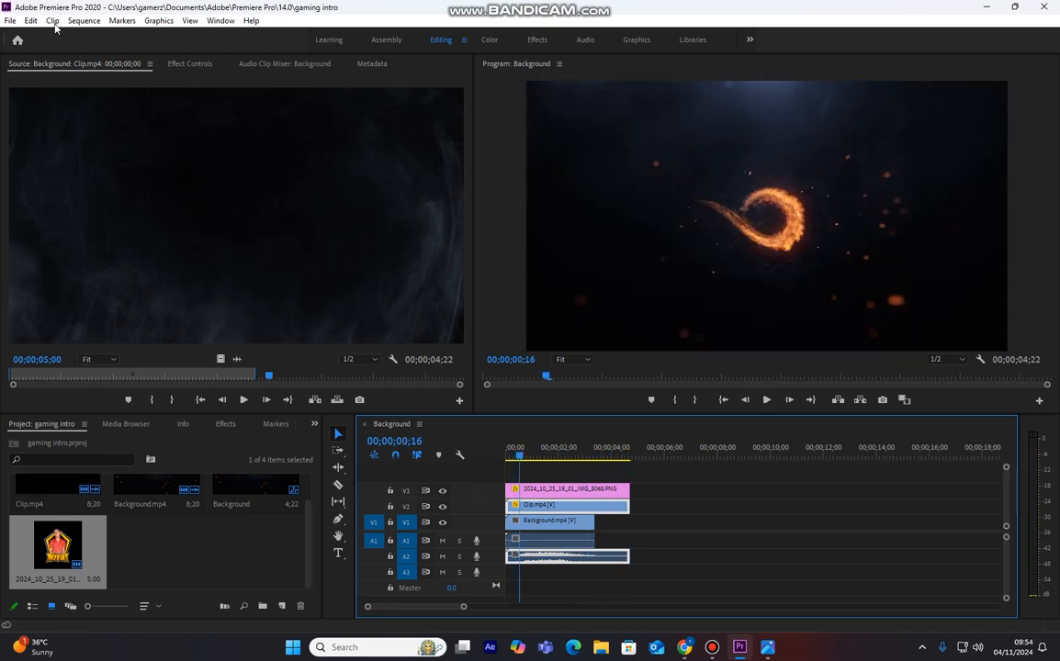
# - Render the whole Background sequence from in to out and play the rendered intro
pyautogui.click(83, 20)
pyautogui.click(135, 76)
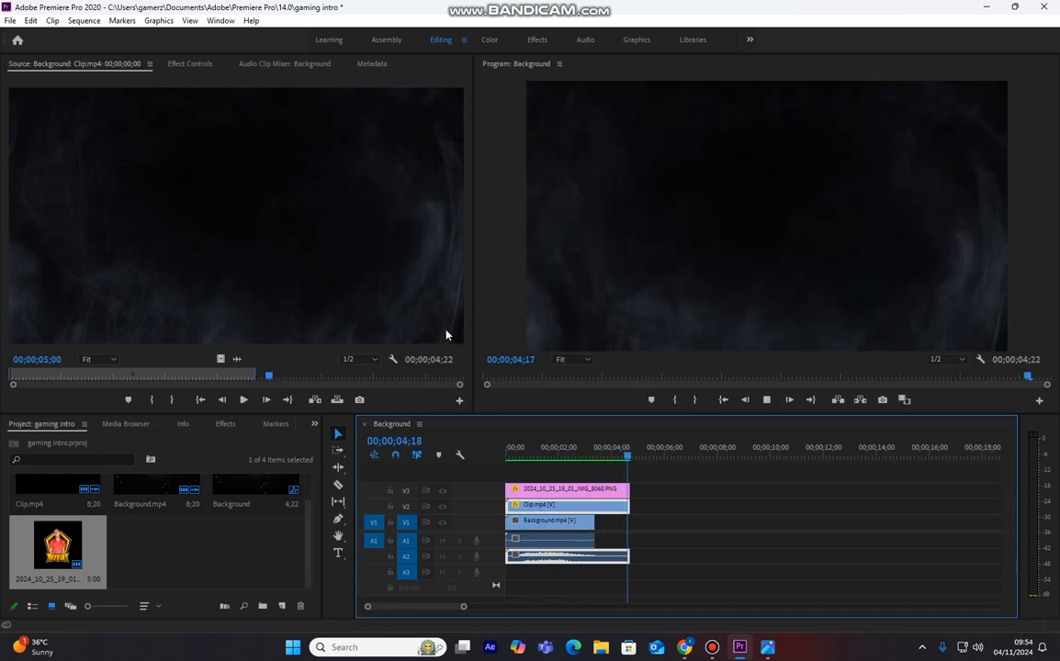
pyautogui.press('space')
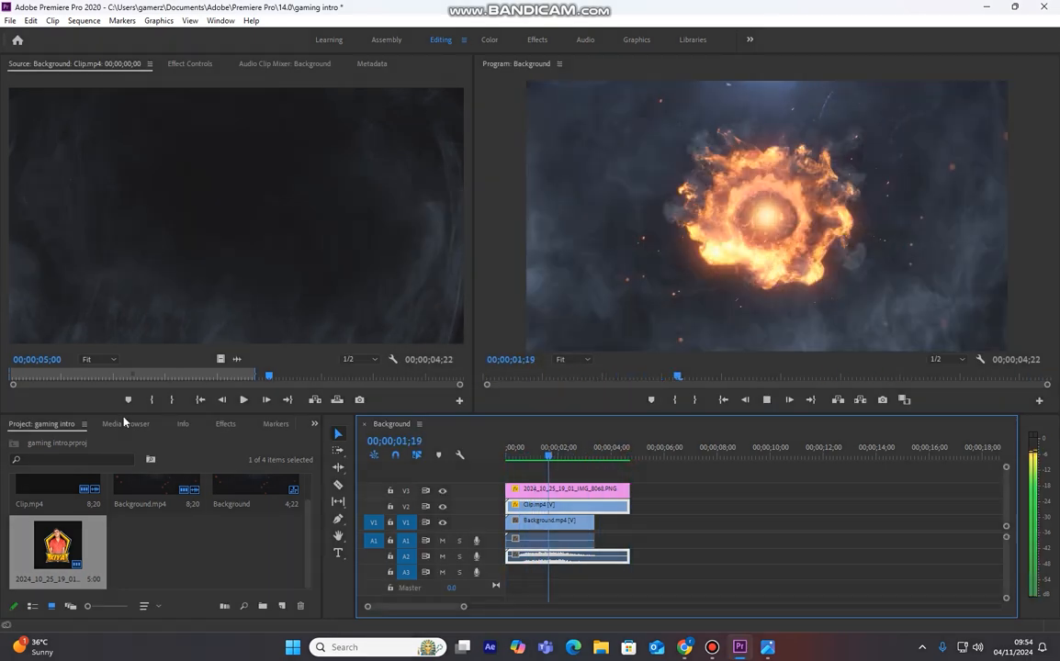